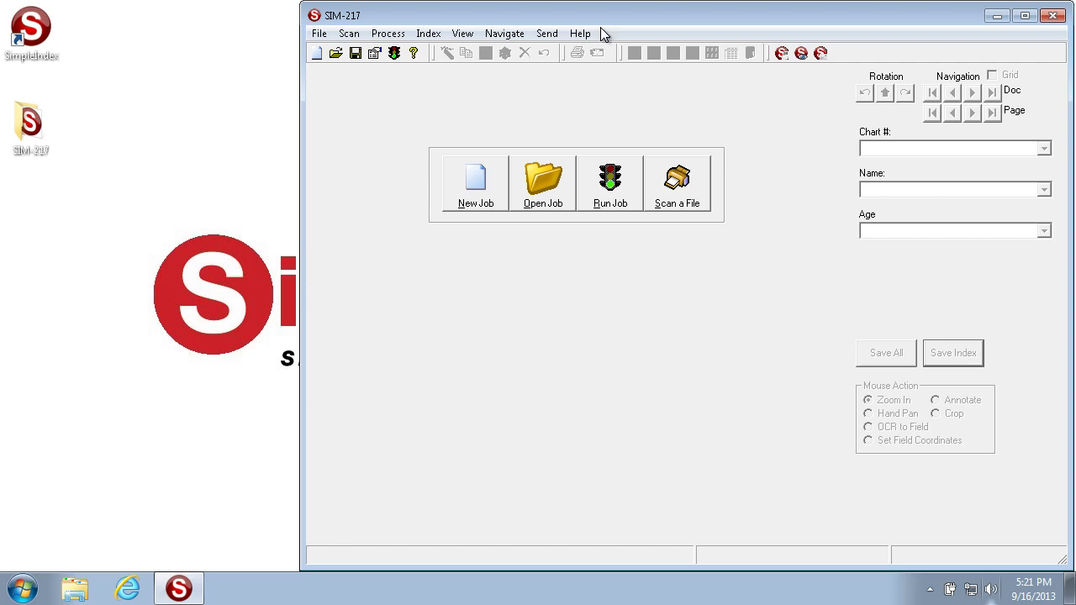
# Run the SIM-217 job to load its batch of documents for indexing
pyautogui.click(502, 34)
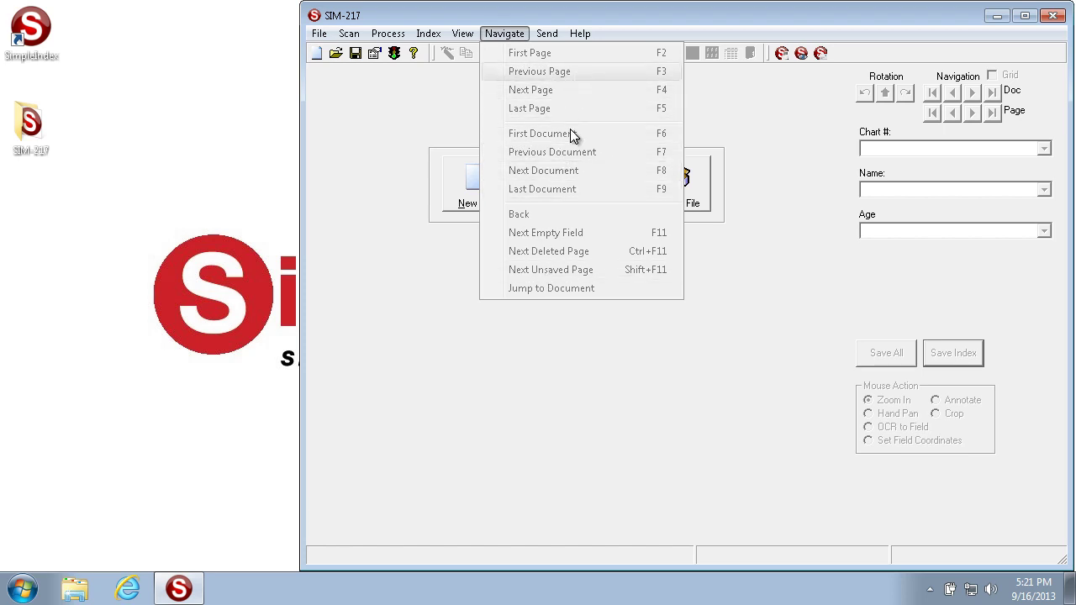
pyautogui.click(726, 100)
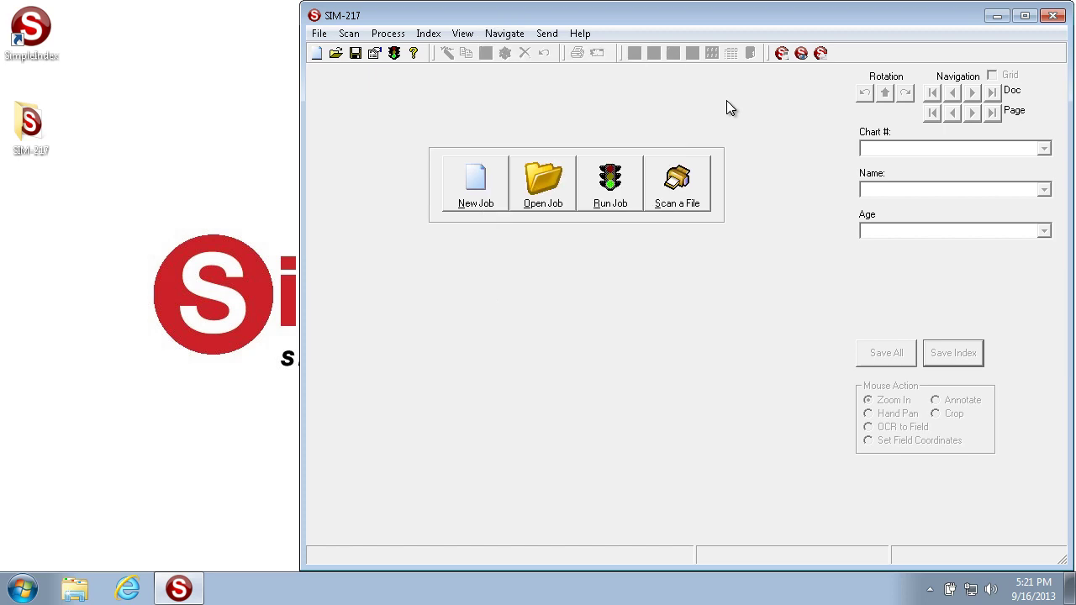
pyautogui.click(622, 189)
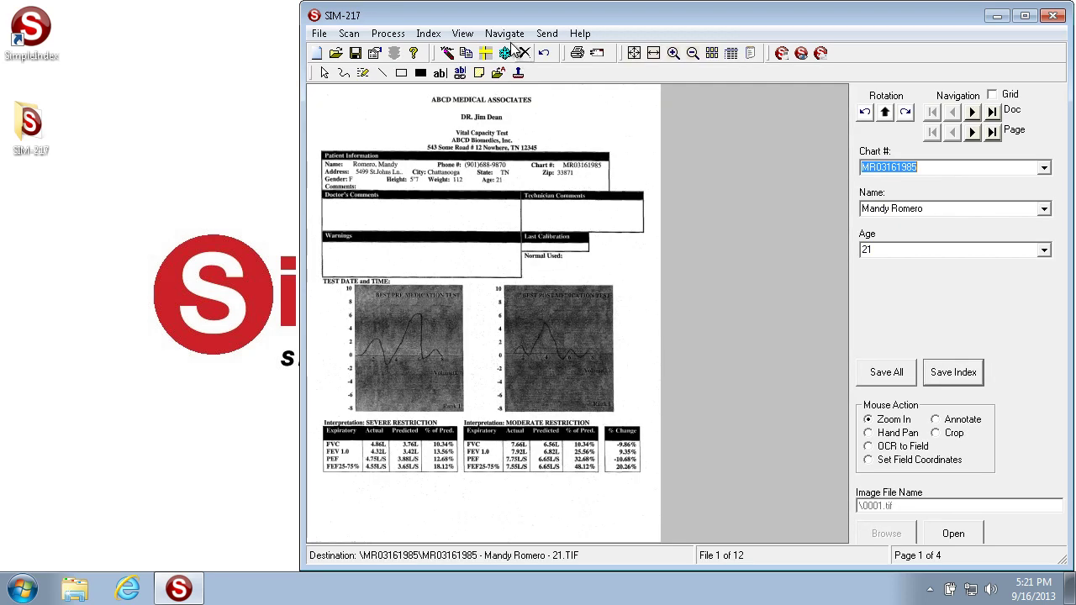
# Move to the next document in the batch and review the available navigation commands
pyautogui.click(504, 34)
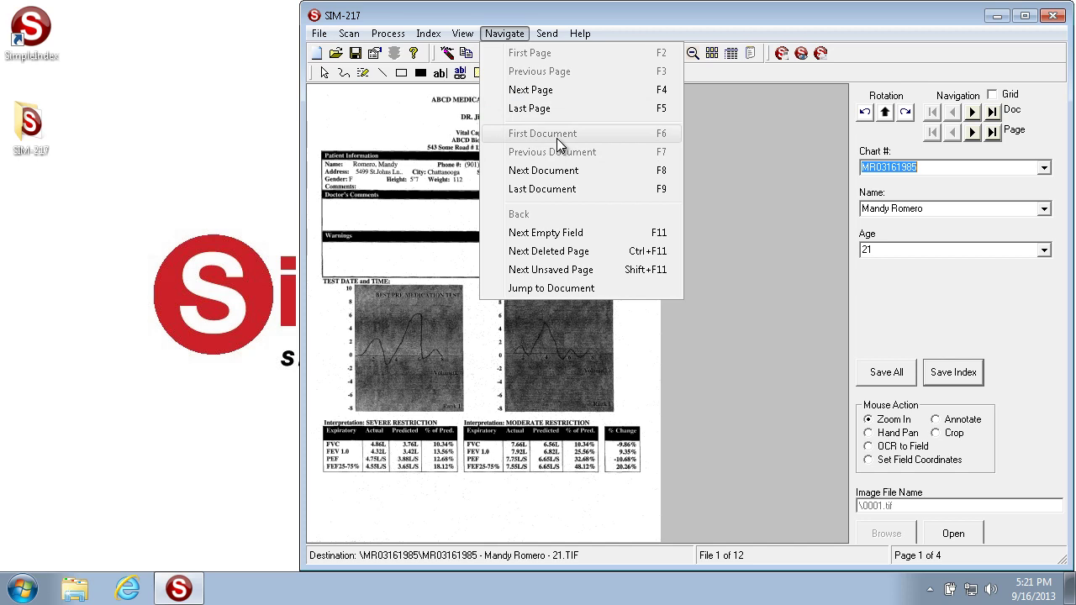
pyautogui.click(555, 171)
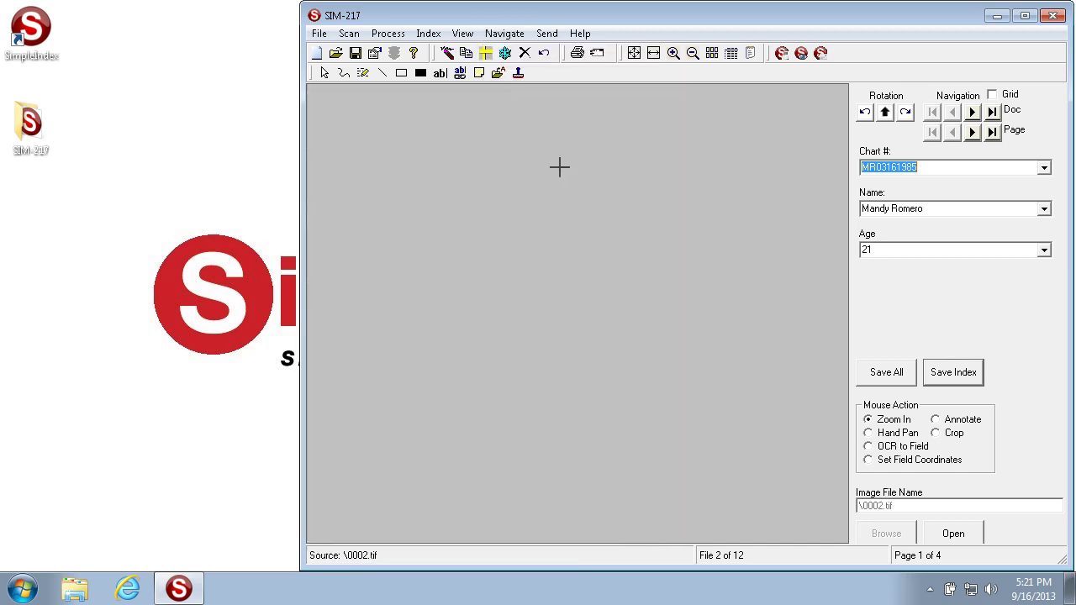
pyautogui.click(505, 34)
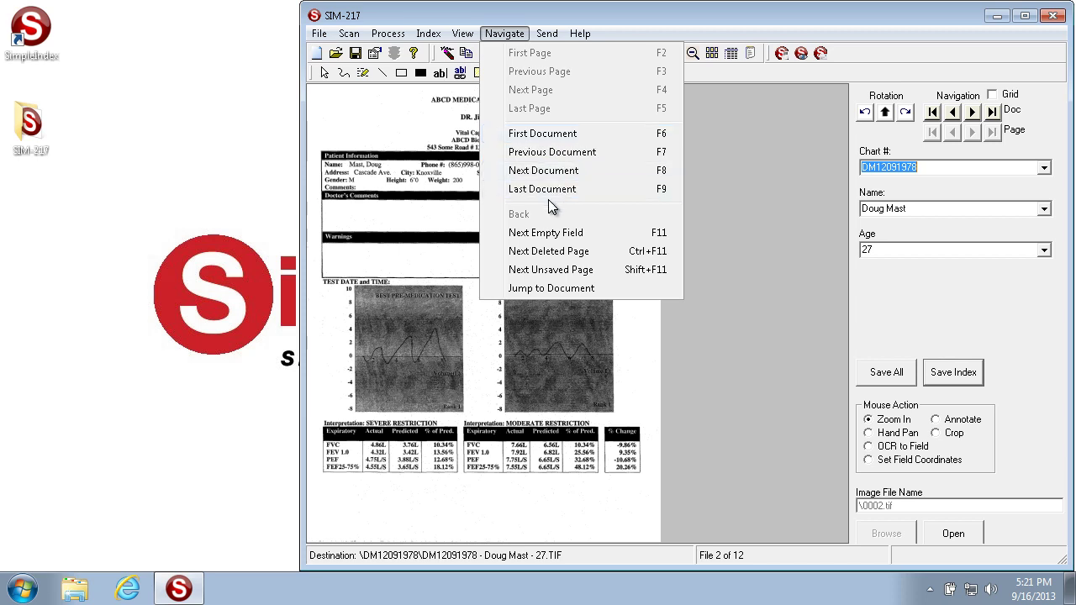
pyautogui.click(948, 52)
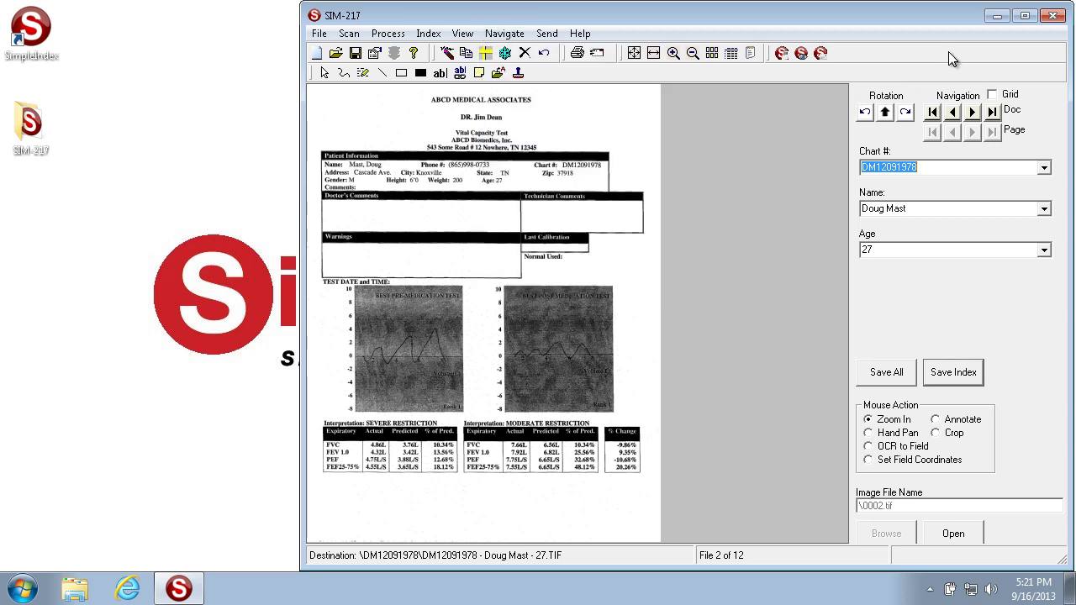
# Step forward to the third file in the batch and back to the first, twice
pyautogui.click(974, 114)
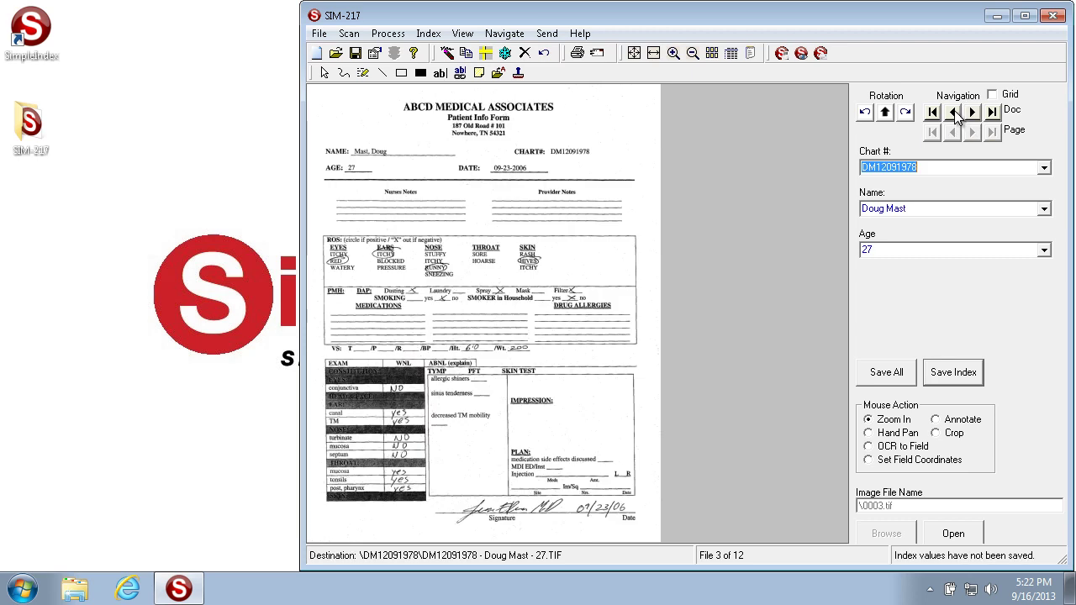
pyautogui.click(954, 112)
pyautogui.click(954, 112)
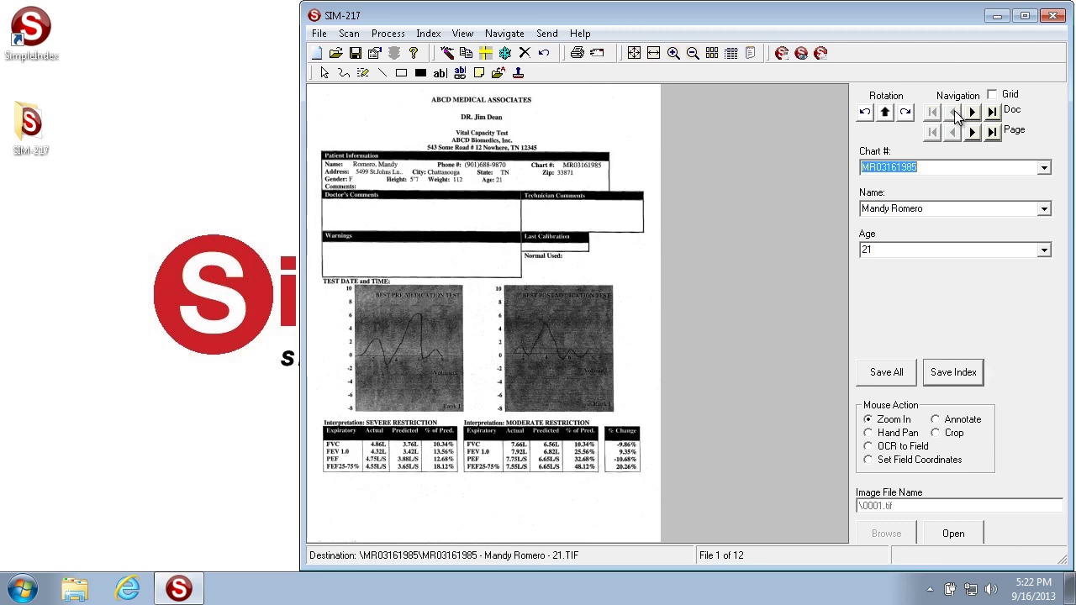
pyautogui.click(967, 114)
pyautogui.click(971, 113)
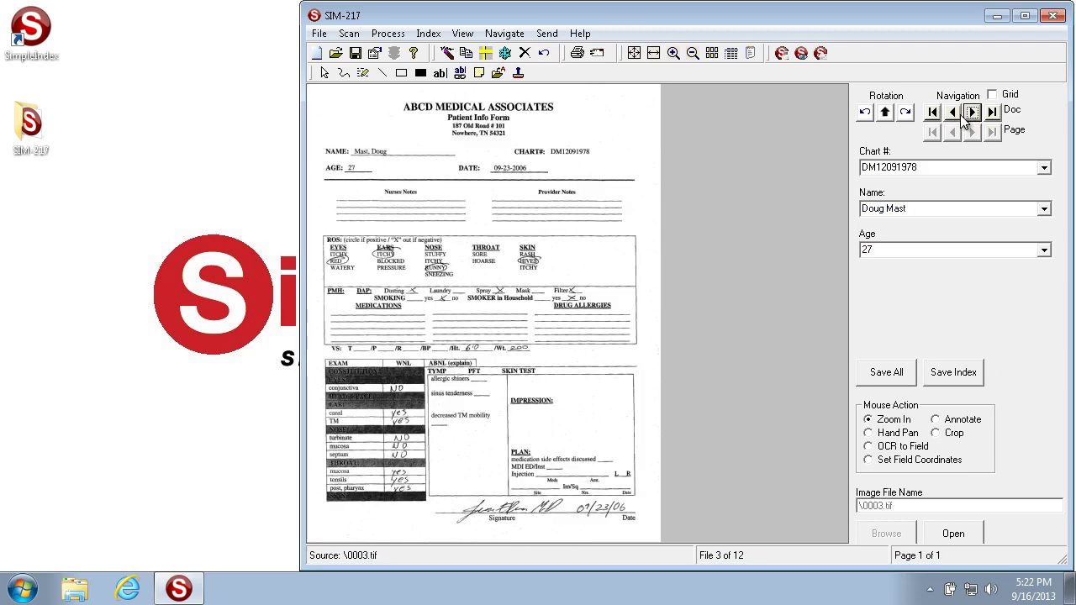
pyautogui.click(954, 113)
pyautogui.click(954, 113)
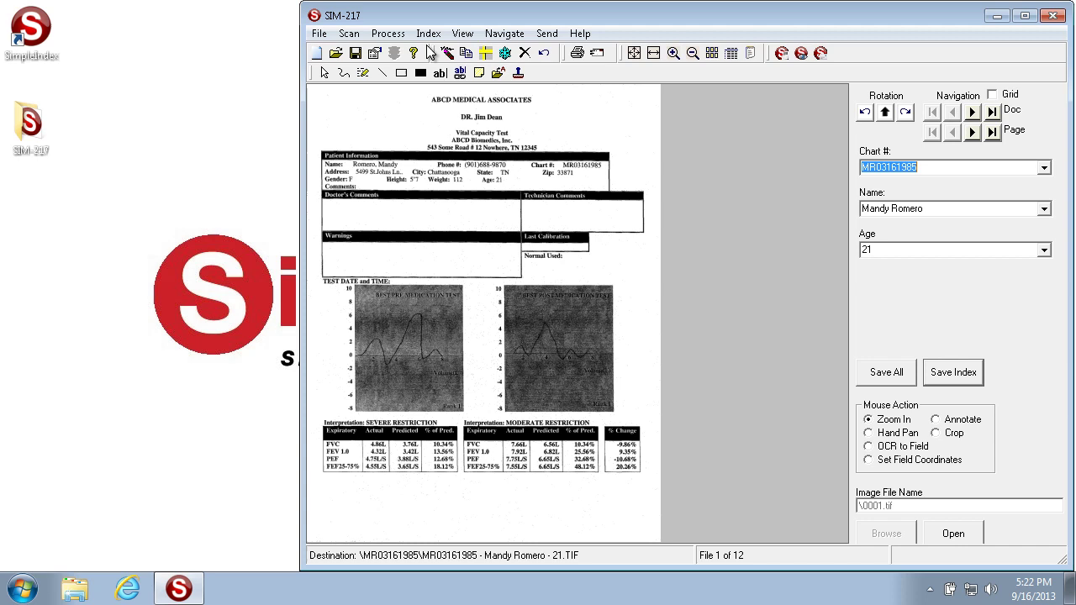
# Review the job's batch input and output options and close them without making changes
pyautogui.click(377, 54)
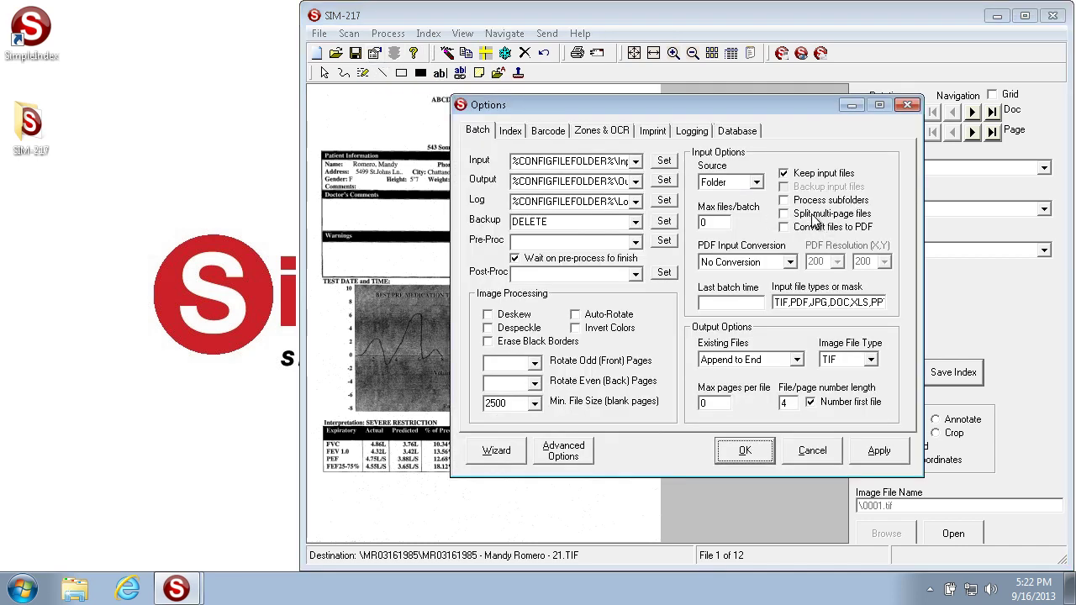
pyautogui.click(812, 453)
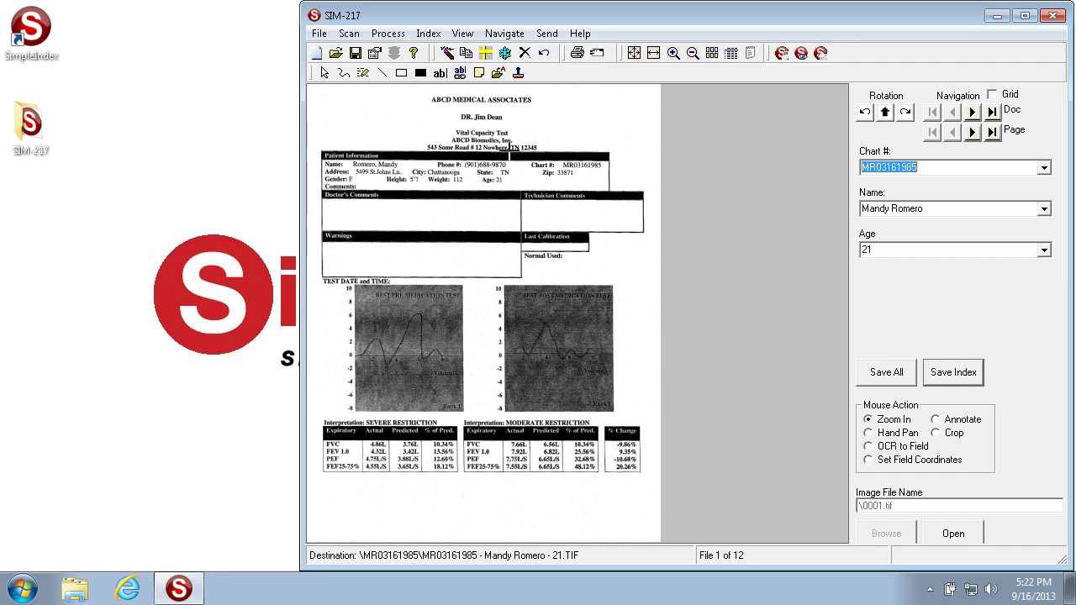
pyautogui.click(374, 53)
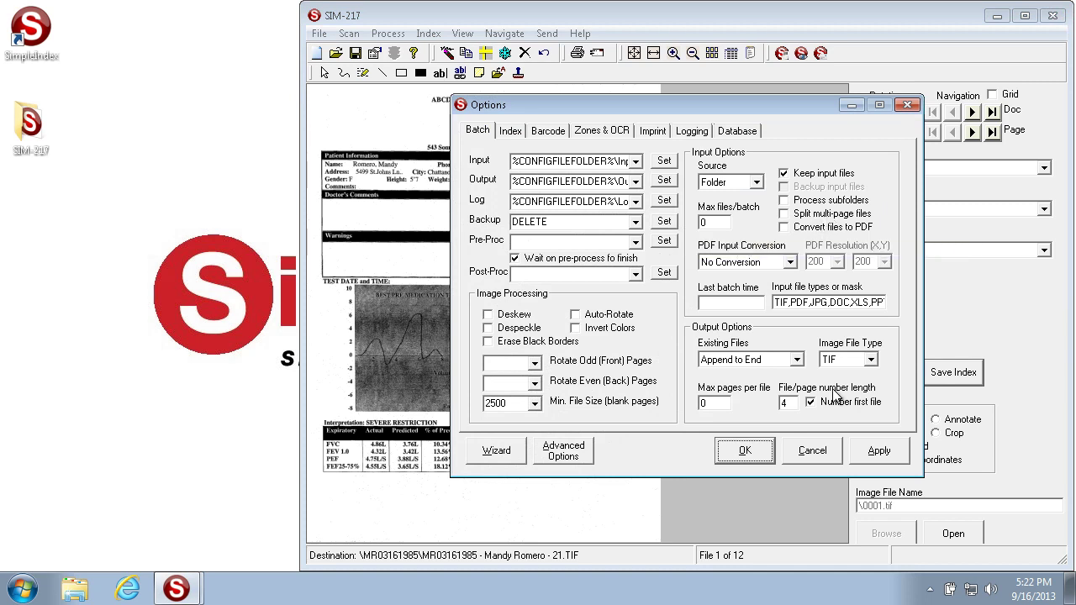
pyautogui.click(812, 451)
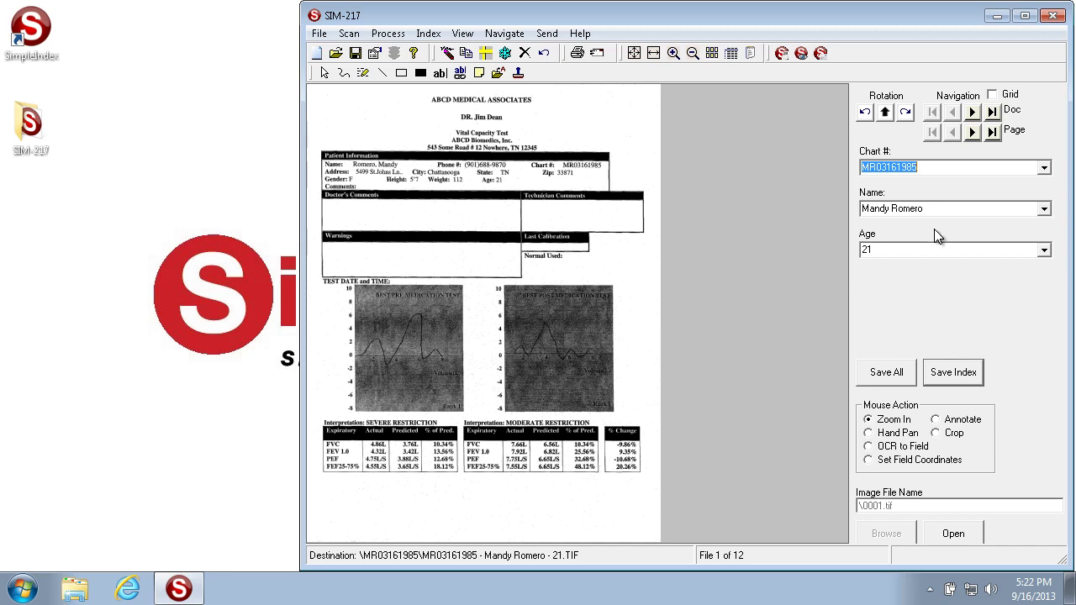
# Step forward four documents in the batch, and return one at a time to the first document
pyautogui.click(971, 112)
pyautogui.click(972, 111)
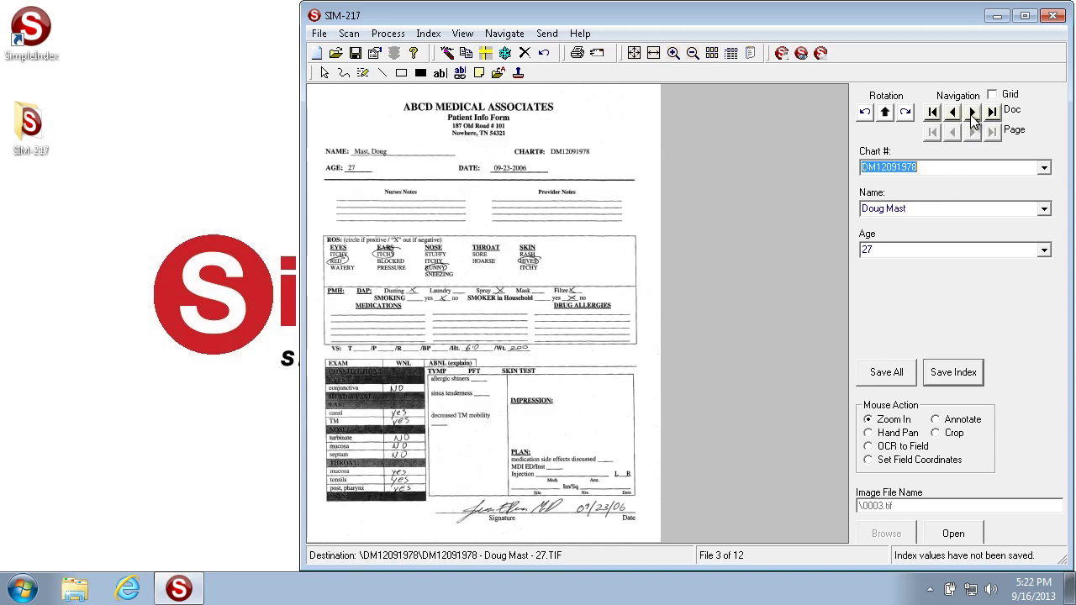
pyautogui.click(971, 111)
pyautogui.click(972, 111)
pyautogui.click(951, 113)
pyautogui.click(951, 113)
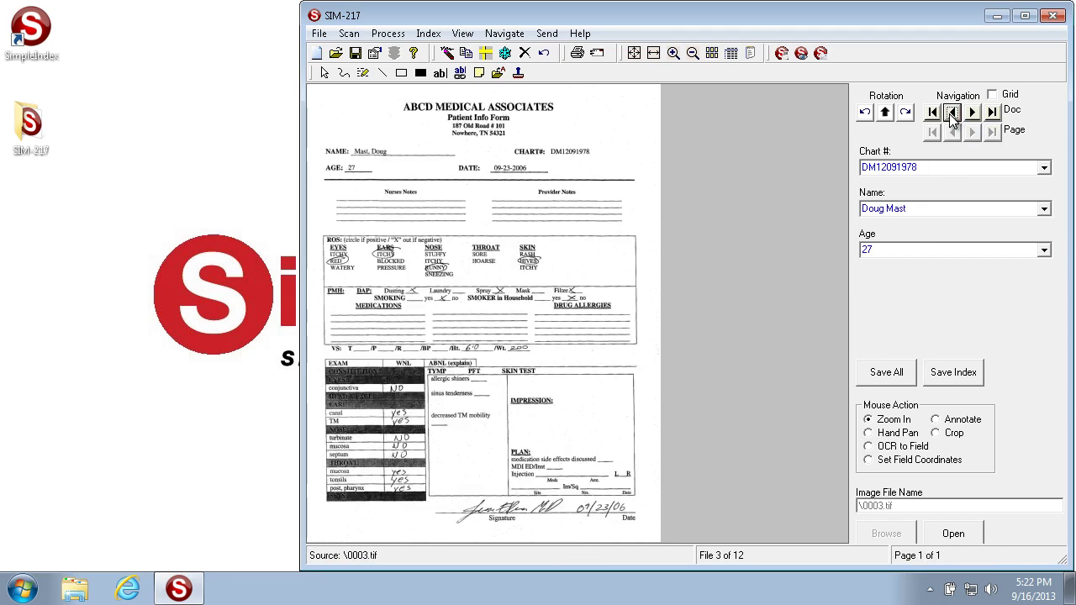
pyautogui.click(951, 113)
pyautogui.click(950, 113)
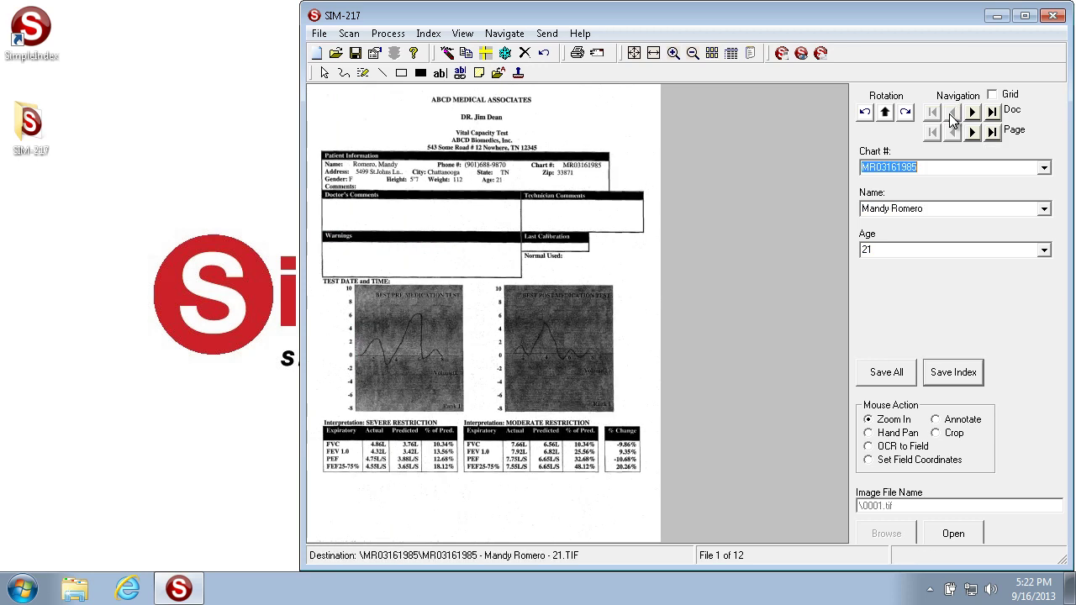
# Page through the first document to its fourth page, back to the second, and forward to the third
pyautogui.click(496, 34)
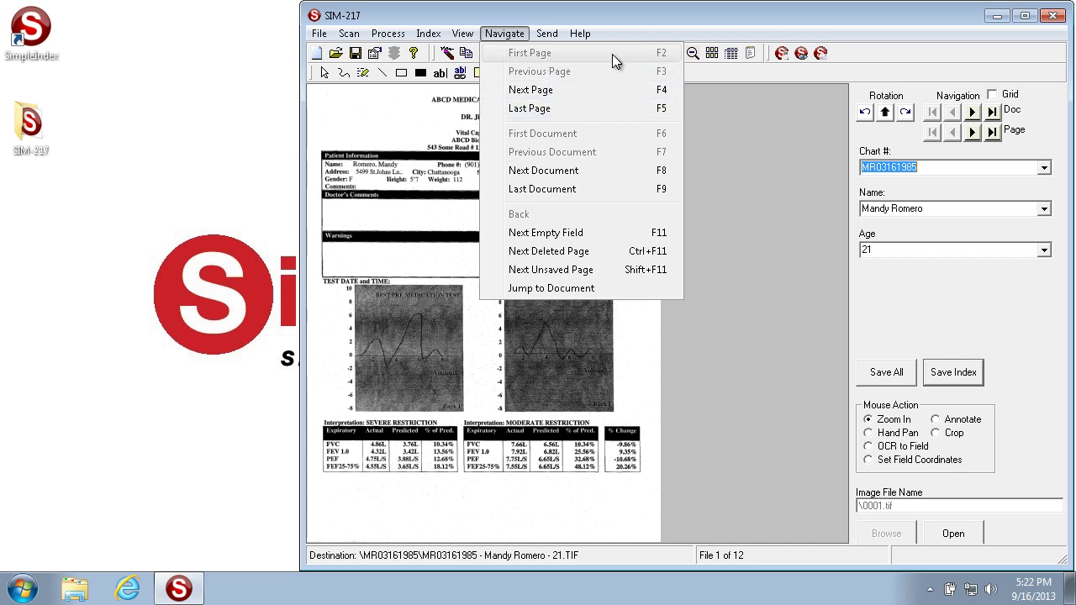
pyautogui.click(965, 151)
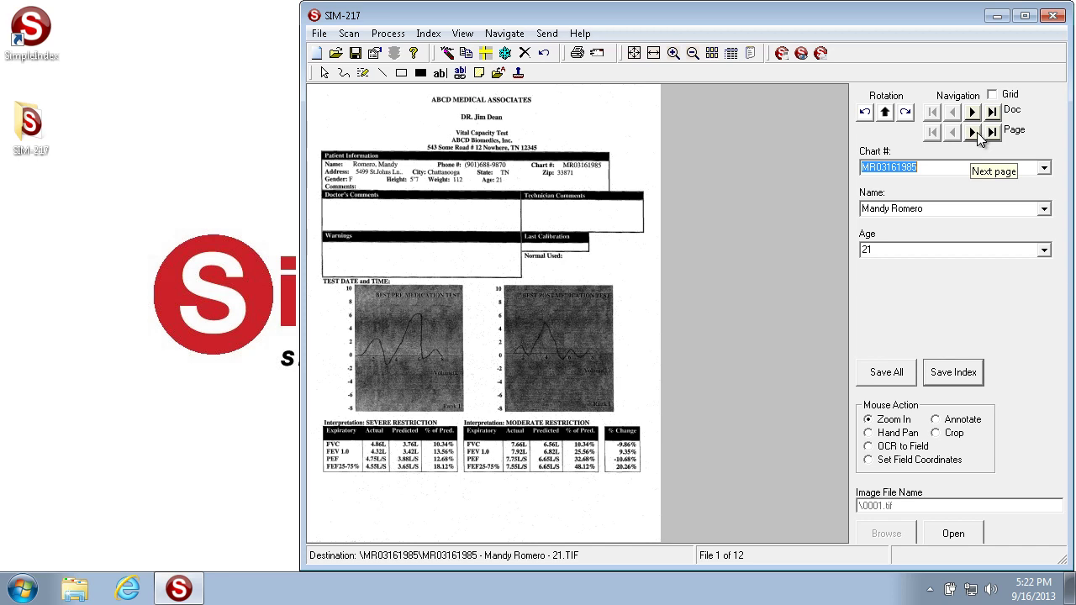
pyautogui.click(975, 135)
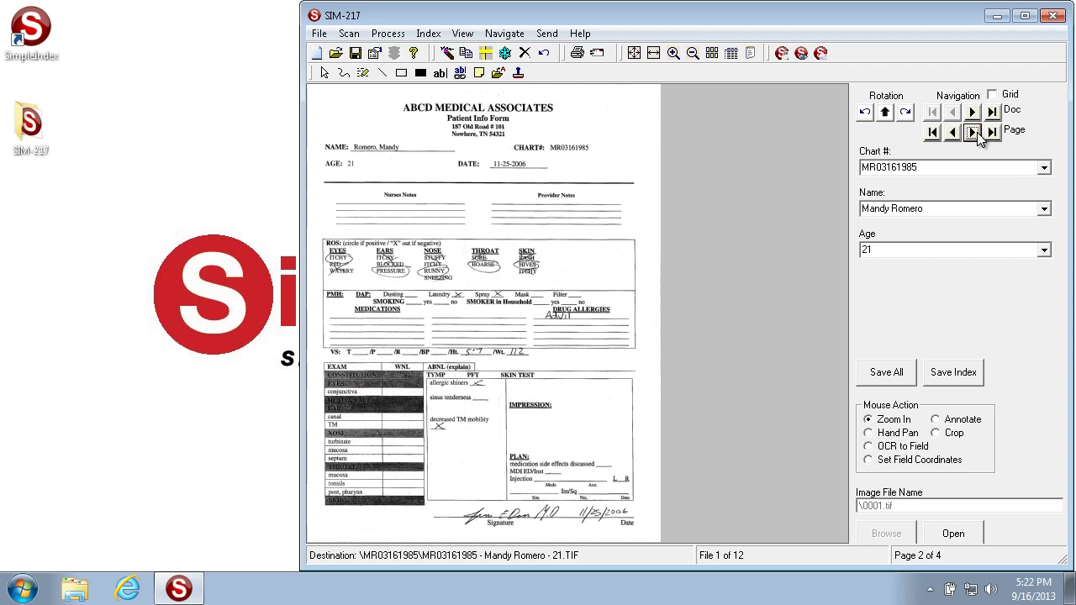
pyautogui.click(974, 135)
pyautogui.click(973, 135)
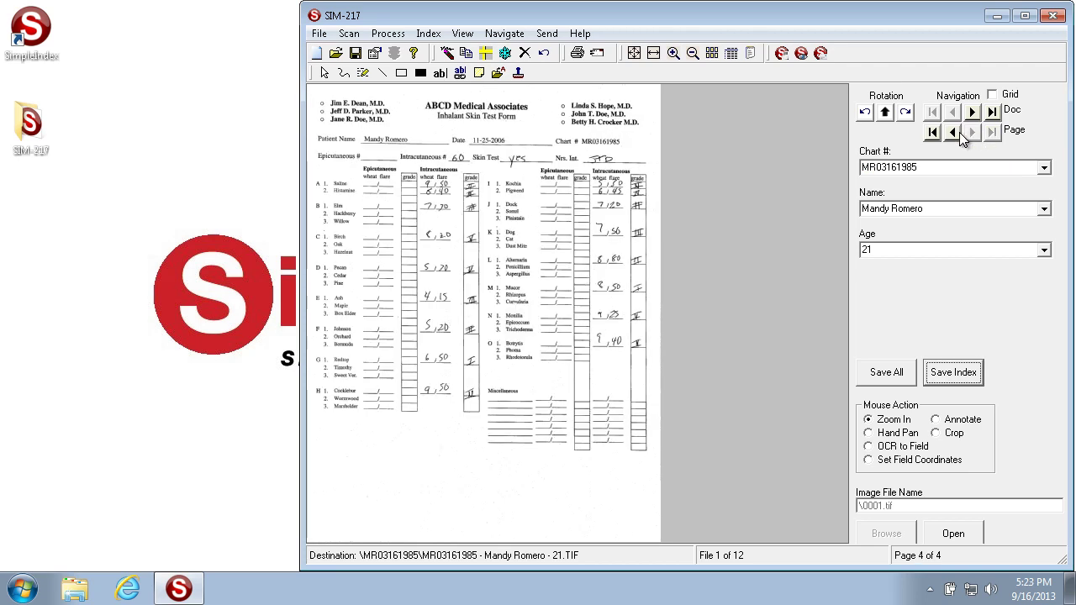
pyautogui.click(958, 132)
pyautogui.click(958, 132)
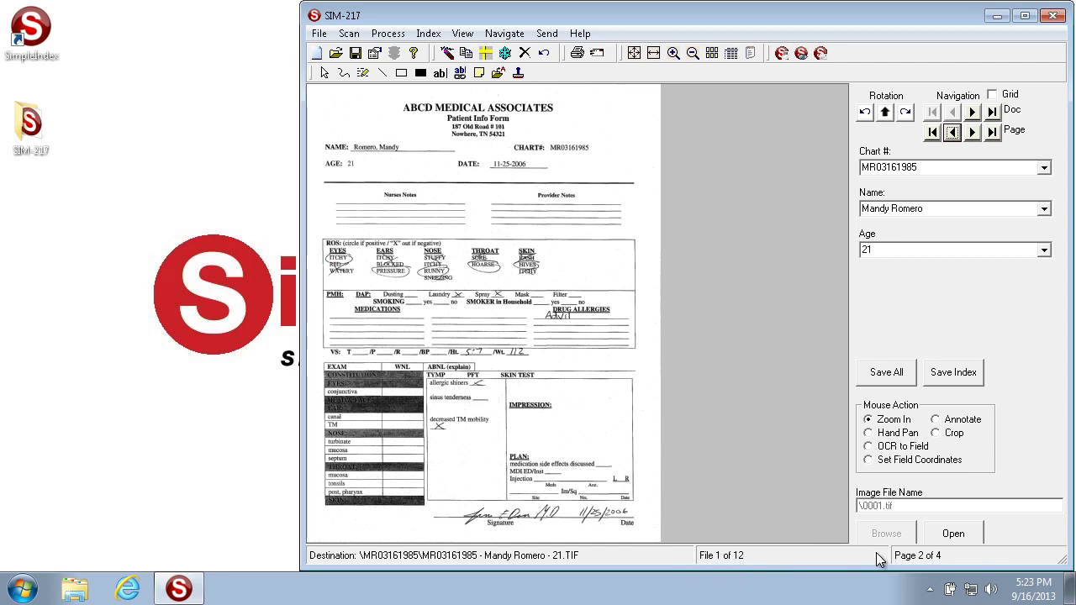
pyautogui.click(973, 134)
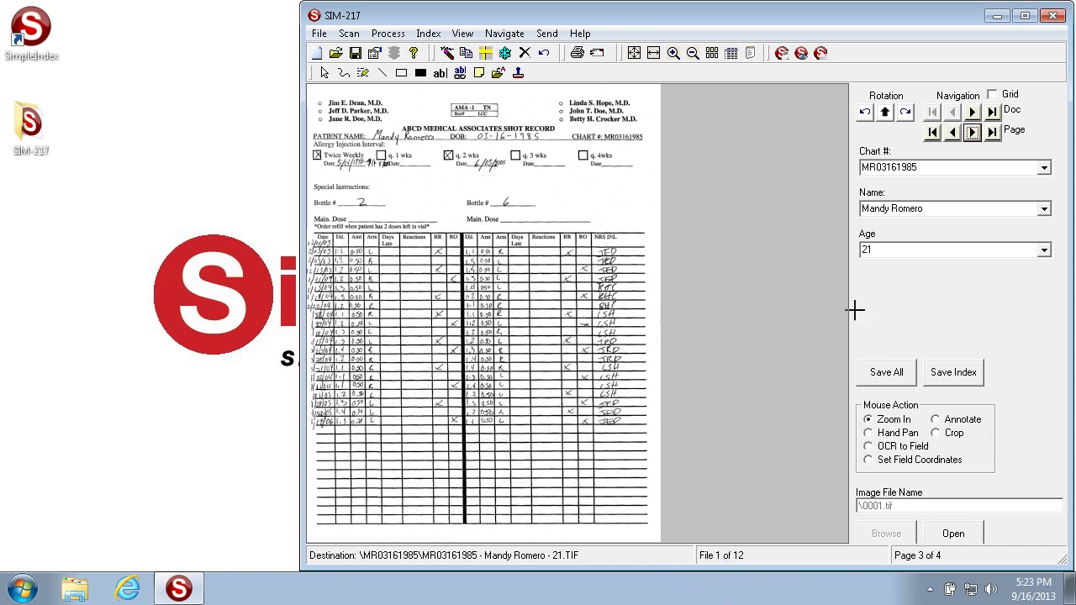
# Advance document by document to the seventh file, revisit the sixth file, and return to the seventh
pyautogui.click(972, 112)
pyautogui.click(972, 112)
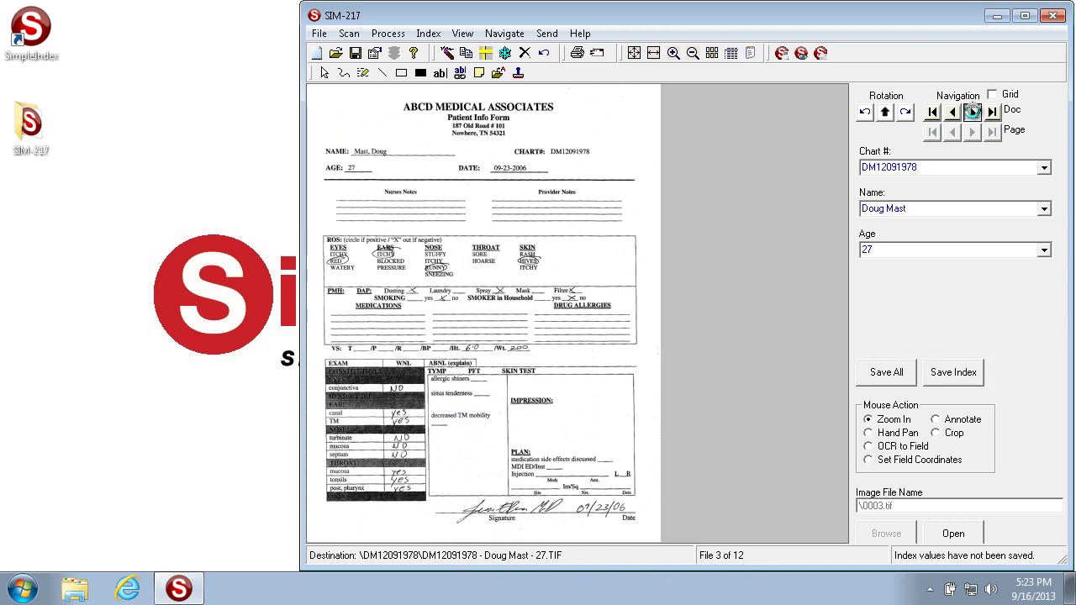
pyautogui.click(972, 112)
pyautogui.click(972, 112)
pyautogui.click(971, 112)
pyautogui.click(972, 111)
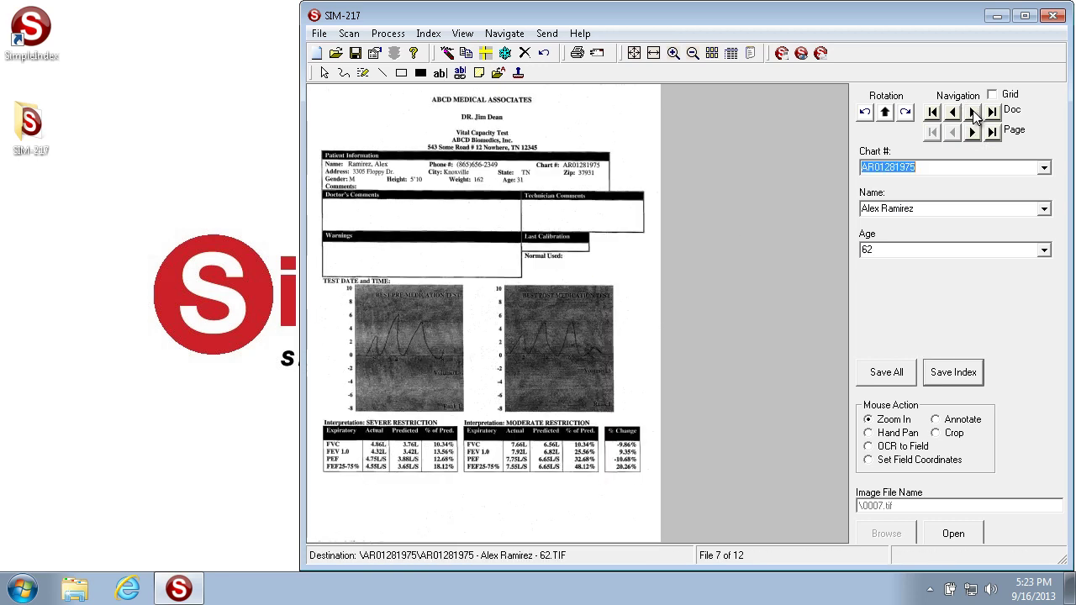
pyautogui.click(952, 112)
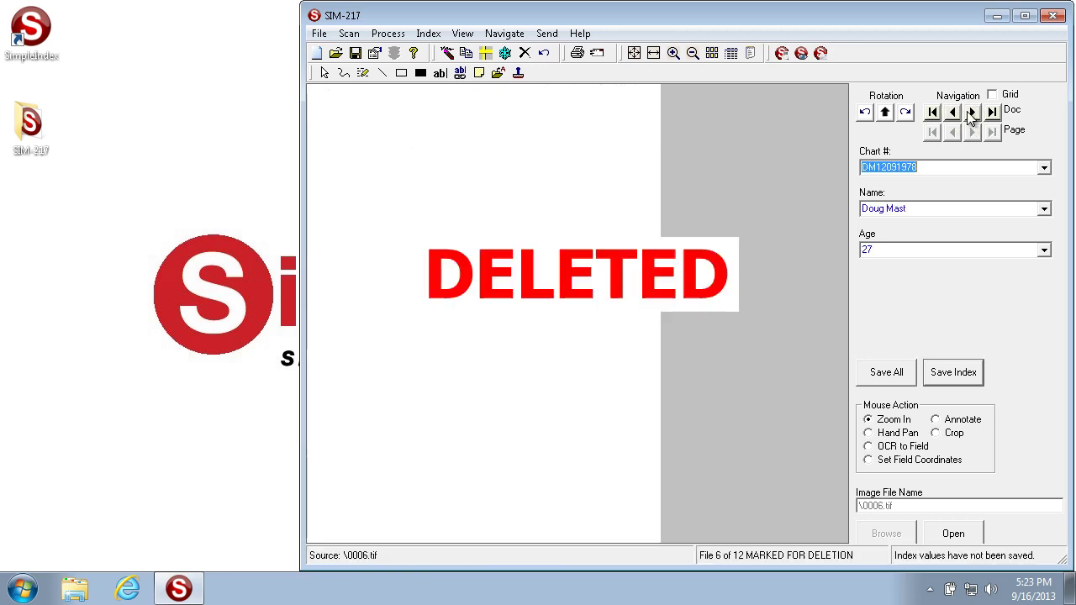
pyautogui.click(971, 113)
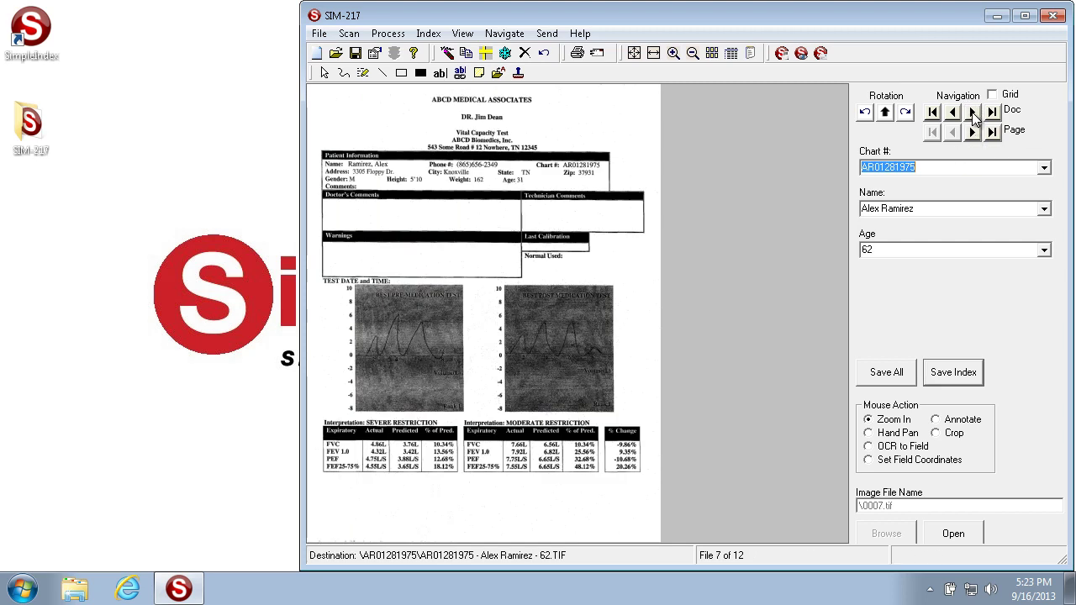
# Flip between the first and second pages of the seventh file, ending on the first page
pyautogui.click(971, 132)
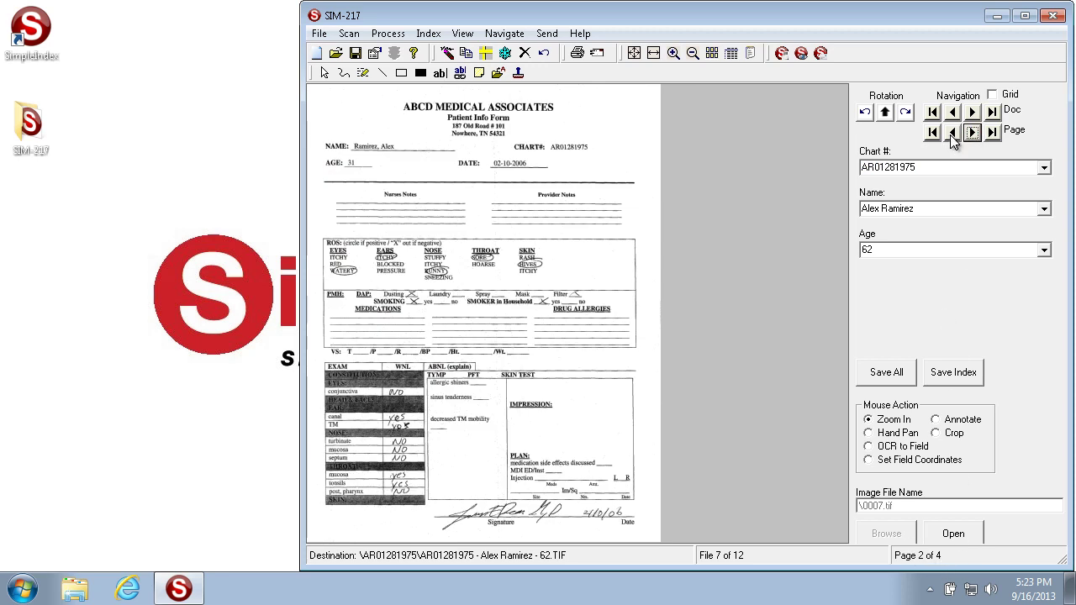
pyautogui.click(951, 133)
pyautogui.click(971, 132)
pyautogui.click(950, 133)
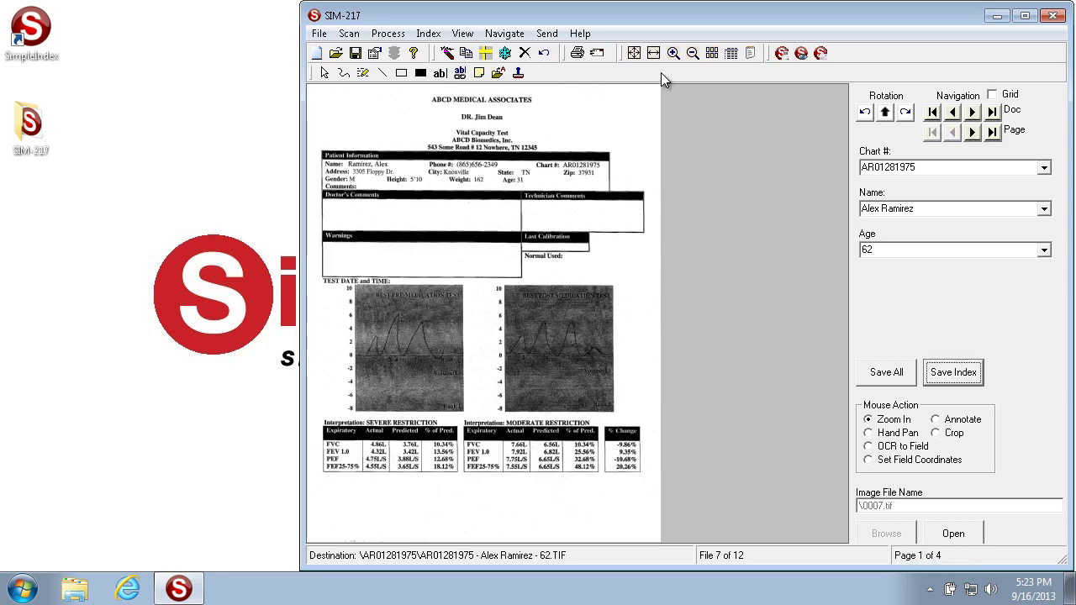
pyautogui.click(505, 34)
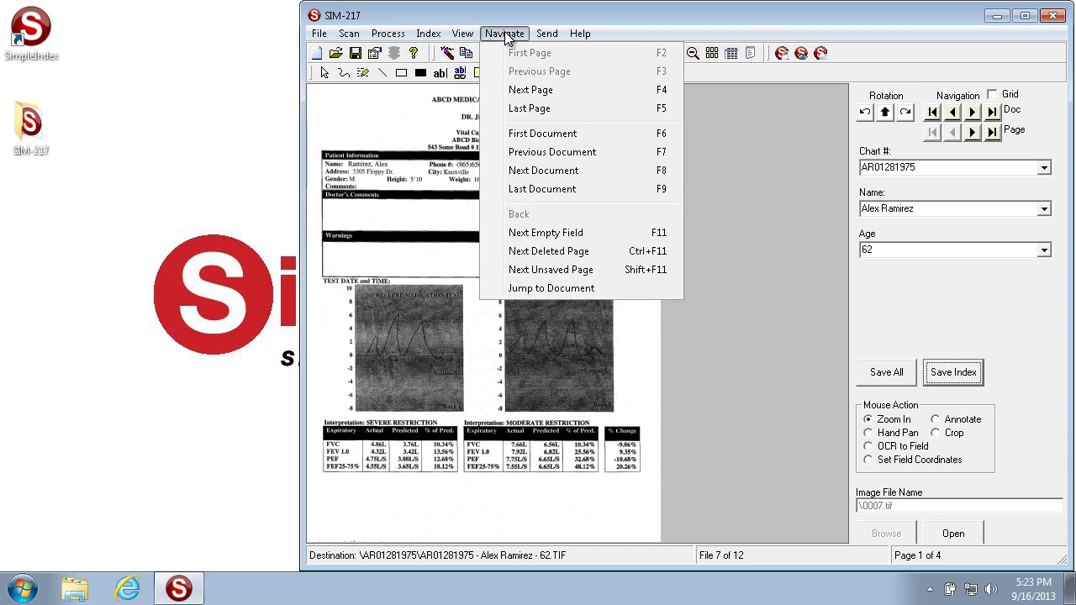
pyautogui.click(992, 111)
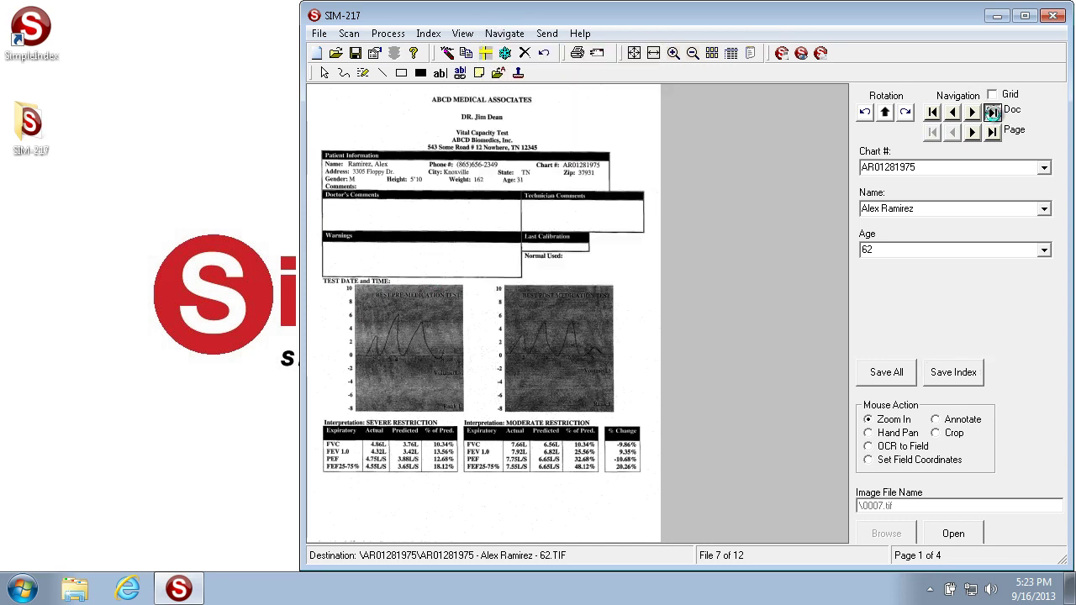
pyautogui.click(547, 34)
pyautogui.moveTo(504, 33)
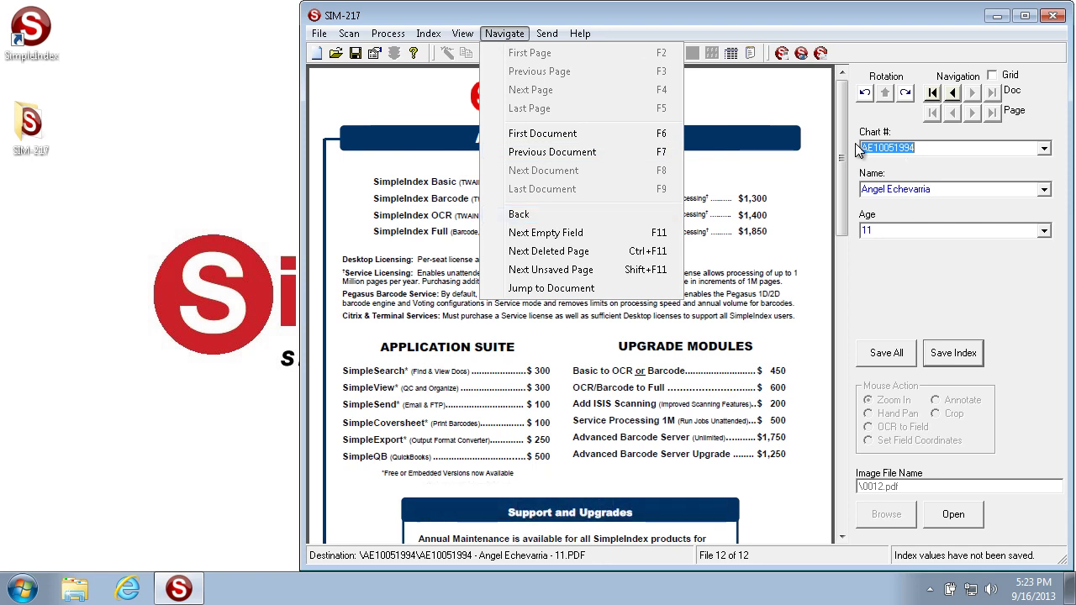
pyautogui.moveTo(844, 134); pyautogui.dragTo(652, 316)
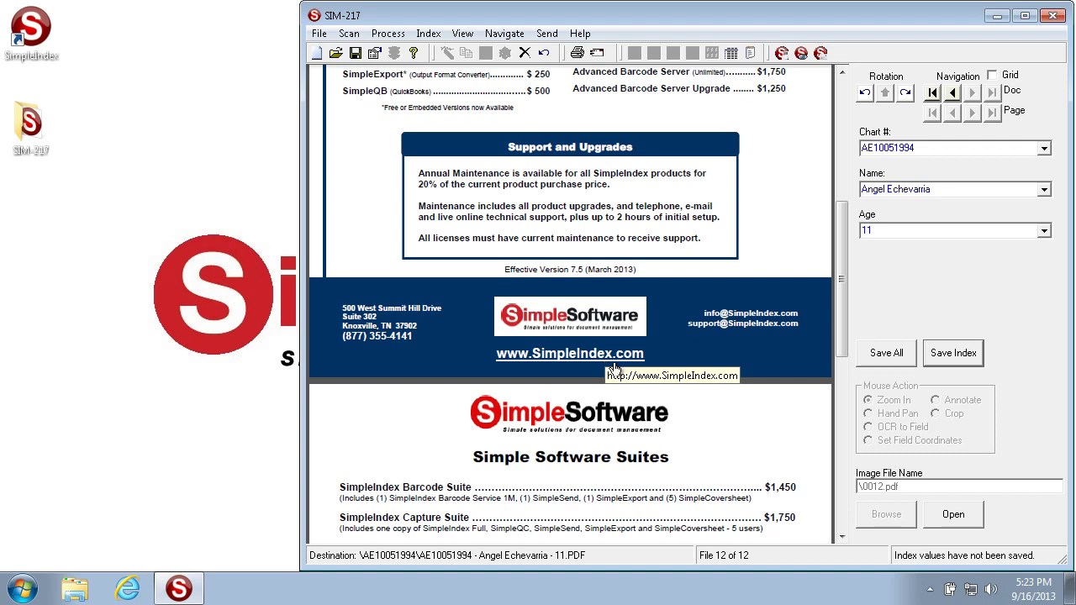
pyautogui.click(555, 355)
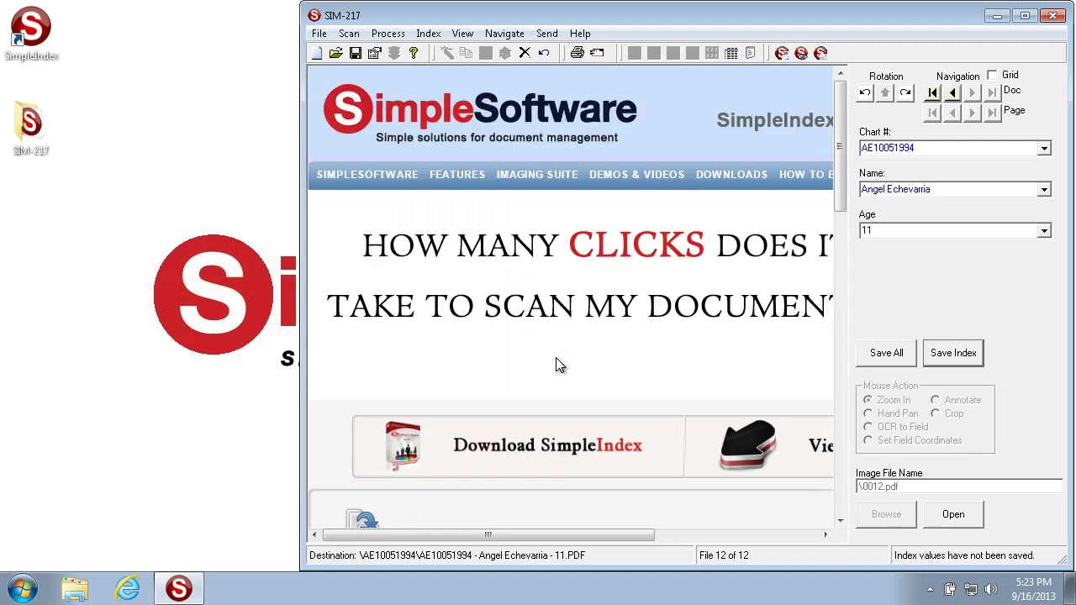
# Look over the opened SimpleSoftware web page, return to the PDF price list with the Back command, and skim through it
pyautogui.moveTo(844, 169); pyautogui.dragTo(829, 258)
pyautogui.moveTo(590, 542); pyautogui.dragTo(525, 531)
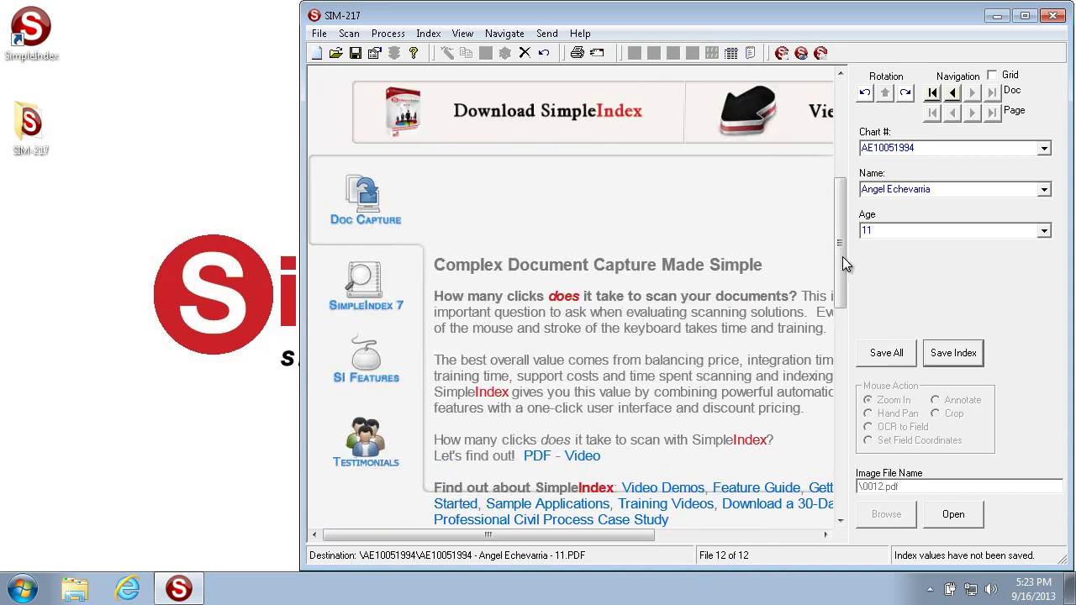
pyautogui.moveTo(842, 256); pyautogui.dragTo(851, 130)
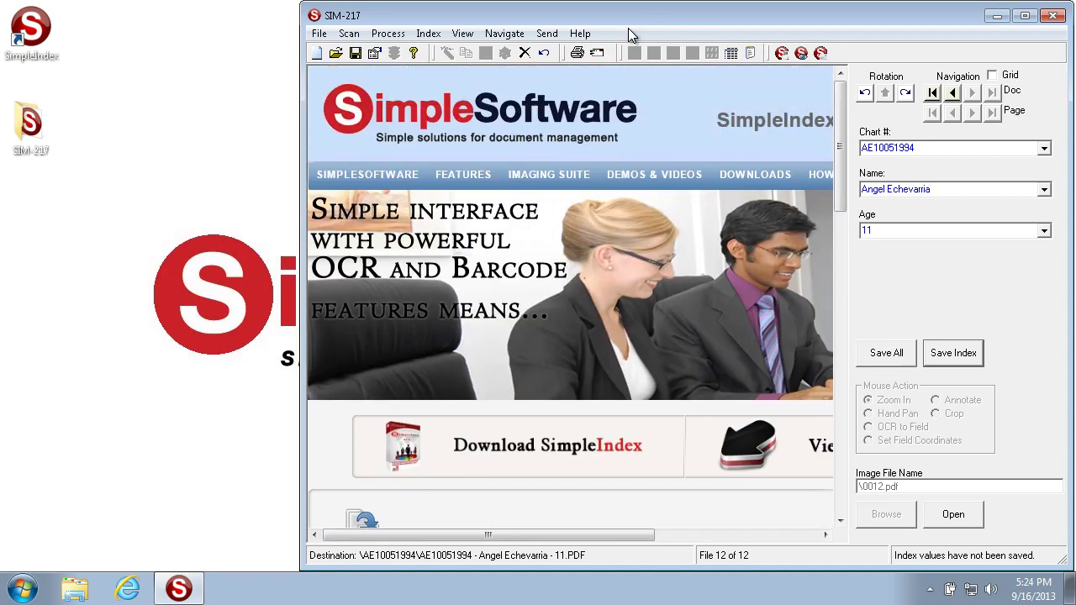
pyautogui.click(505, 34)
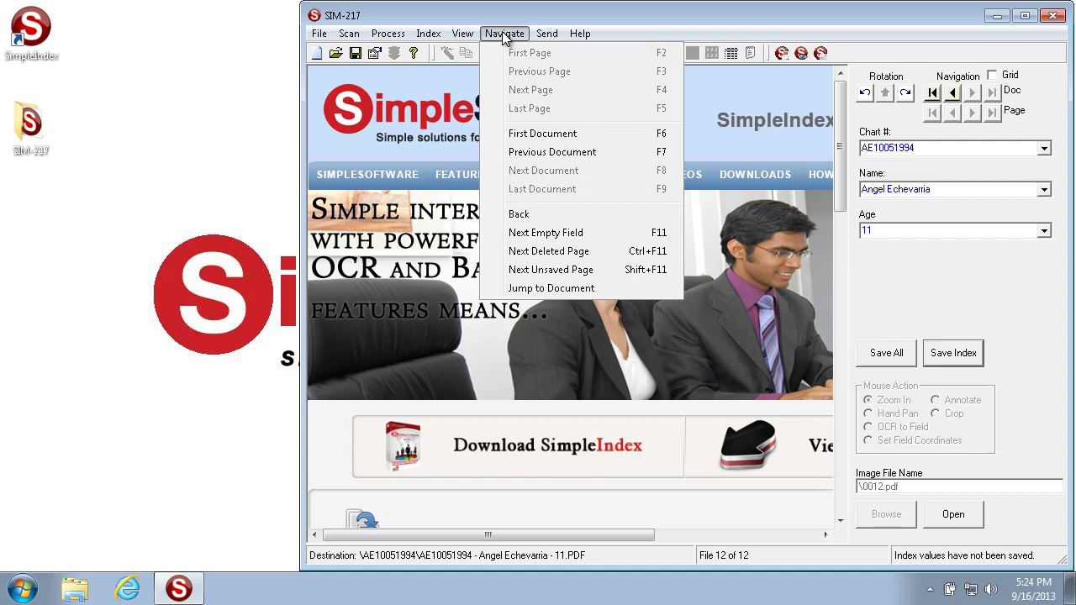
pyautogui.click(520, 215)
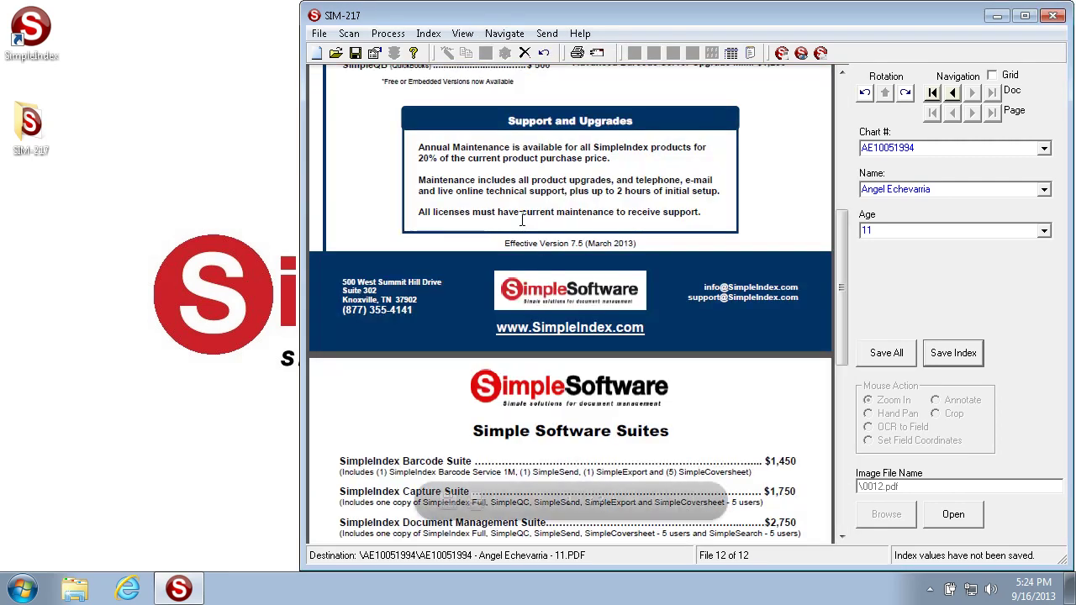
pyautogui.moveTo(842, 296); pyautogui.dragTo(841, 165)
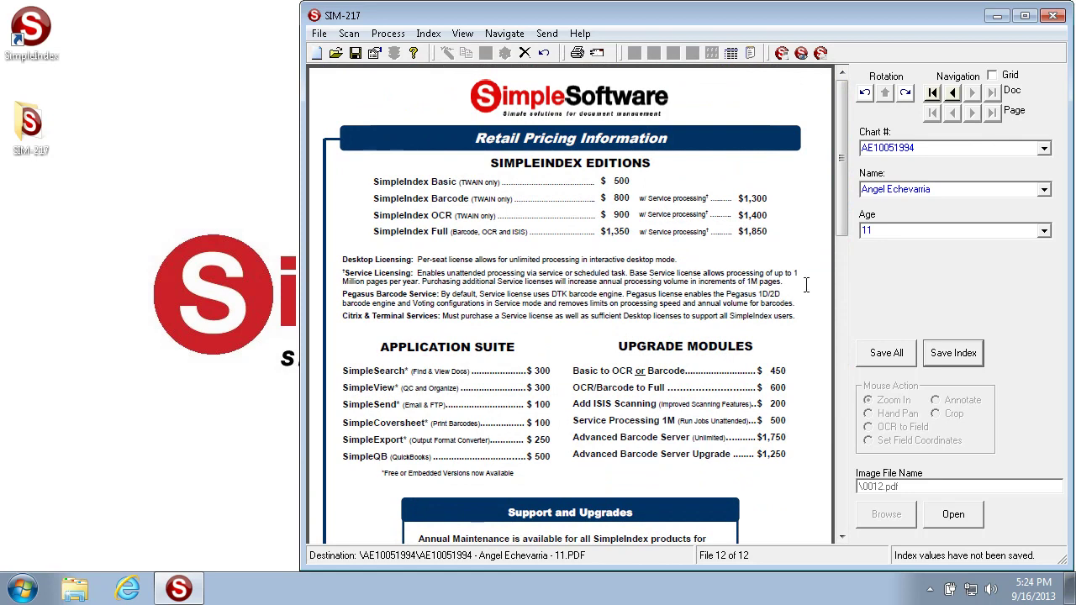
pyautogui.moveTo(843, 102); pyautogui.dragTo(843, 168)
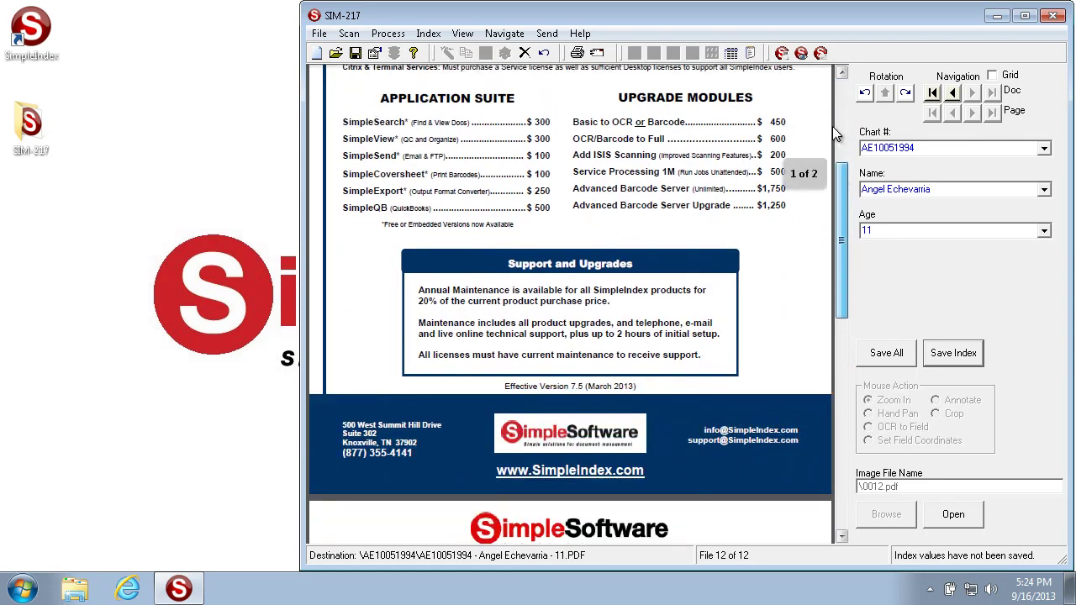
pyautogui.scroll(3, 833, 128)
# Show the index grid above the image and select the first document, 0001.tif, in it
pyautogui.hotkey('alt', 'n')
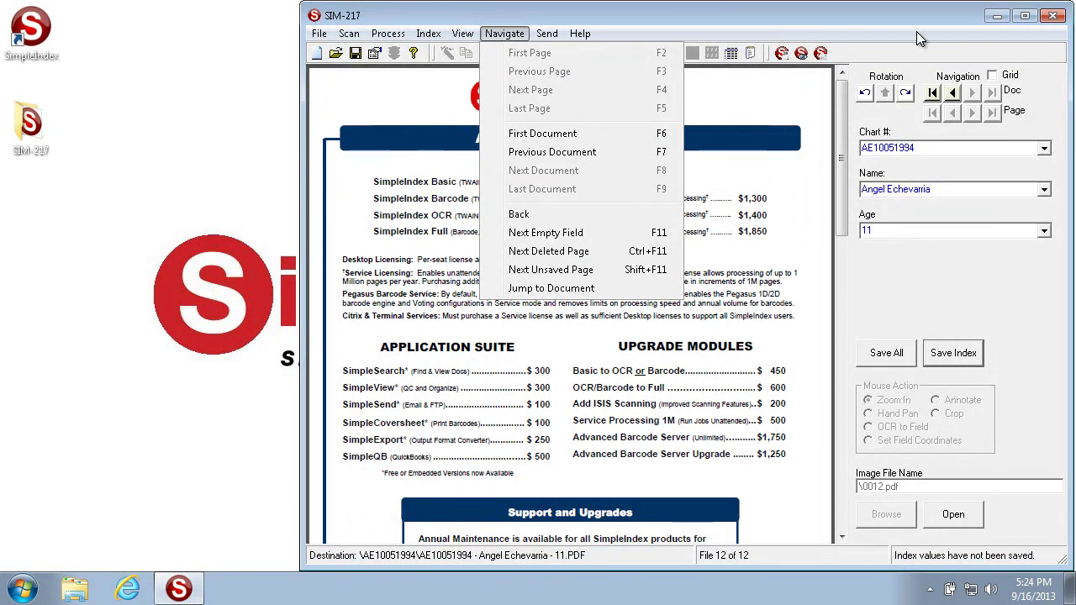
pyautogui.press('Escape')
pyautogui.click(993, 75)
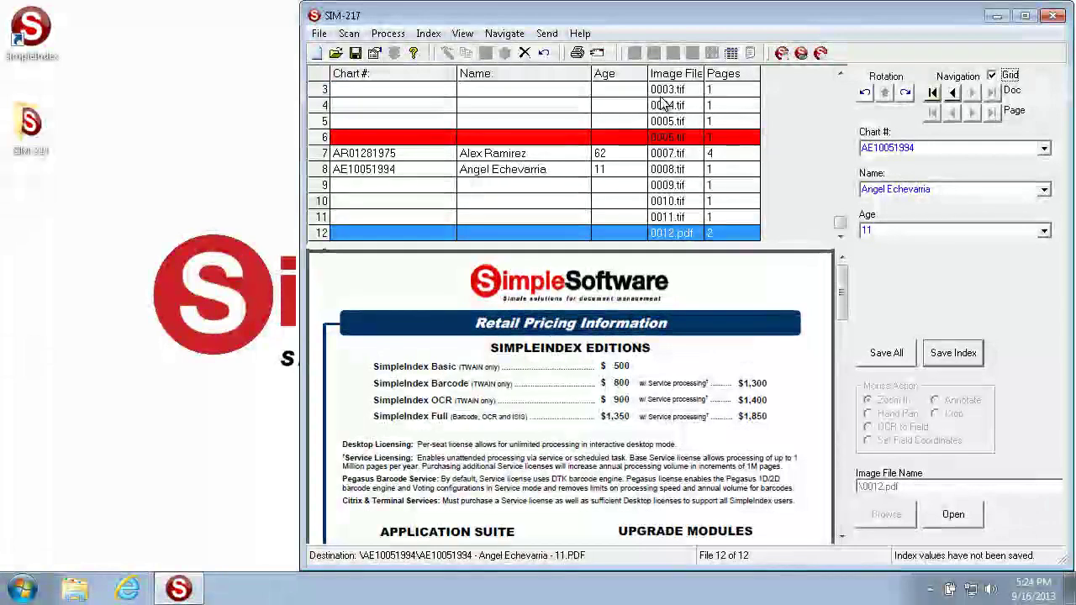
pyautogui.scroll(1, 840, 97)
pyautogui.click(530, 91)
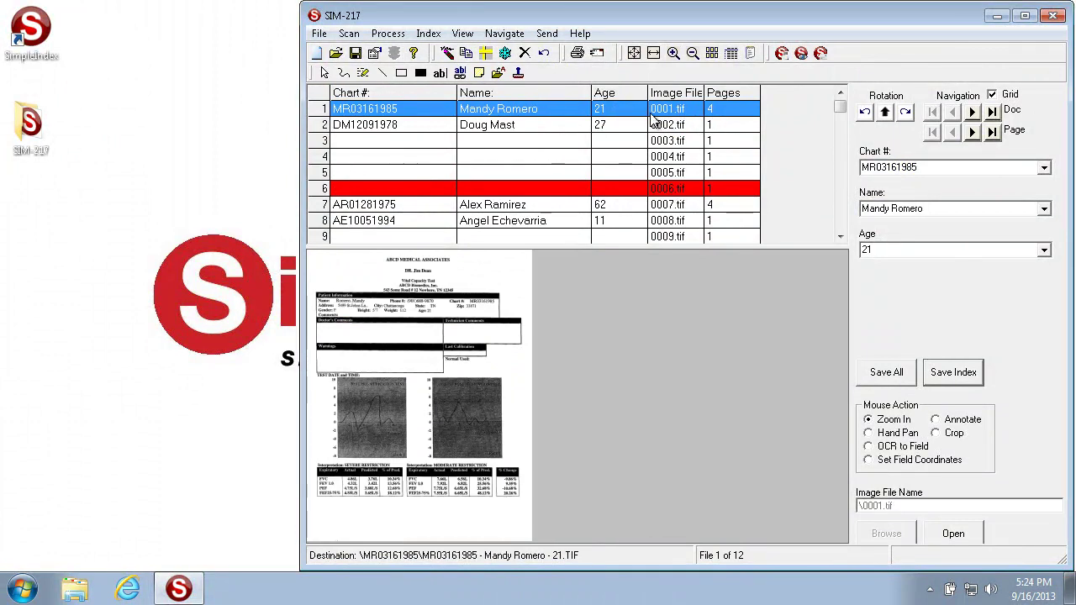
# Jump to the next empty field with Next Empty Field and select the Chart # value of that file
pyautogui.click(517, 33)
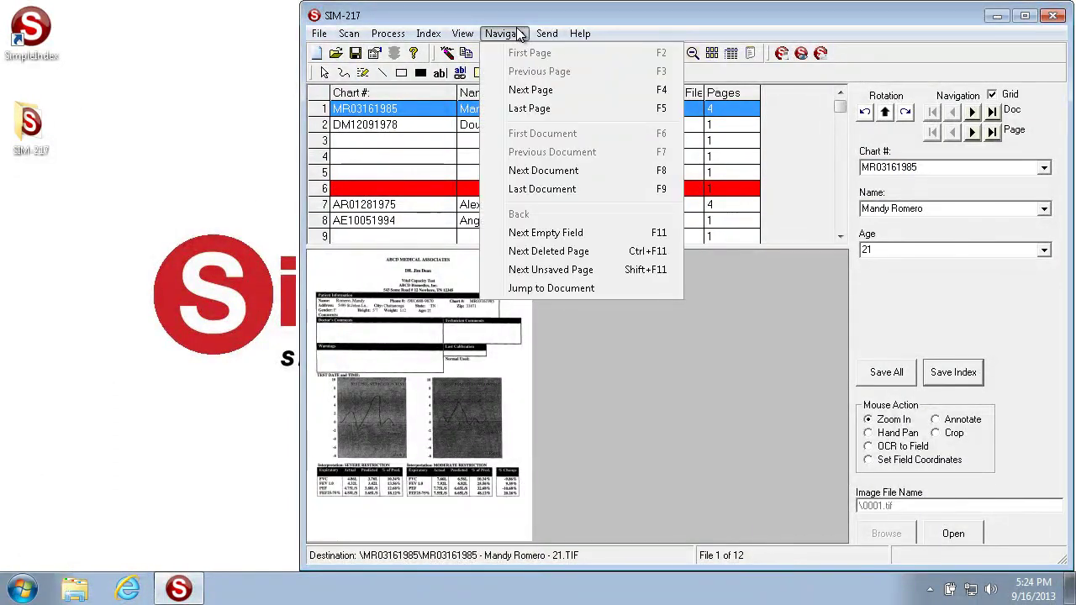
pyautogui.click(563, 235)
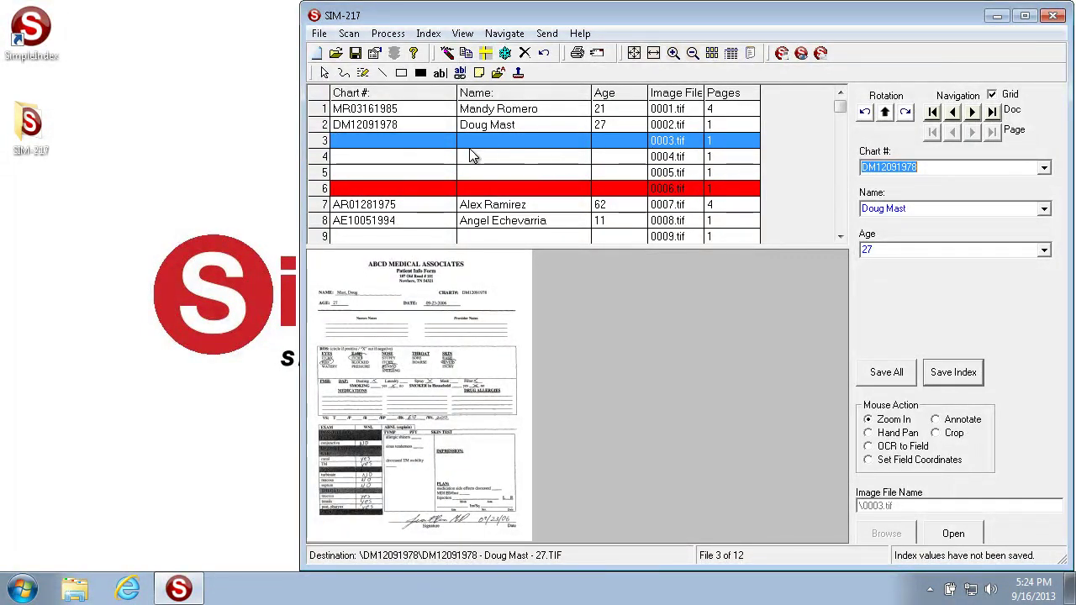
pyautogui.click(951, 168)
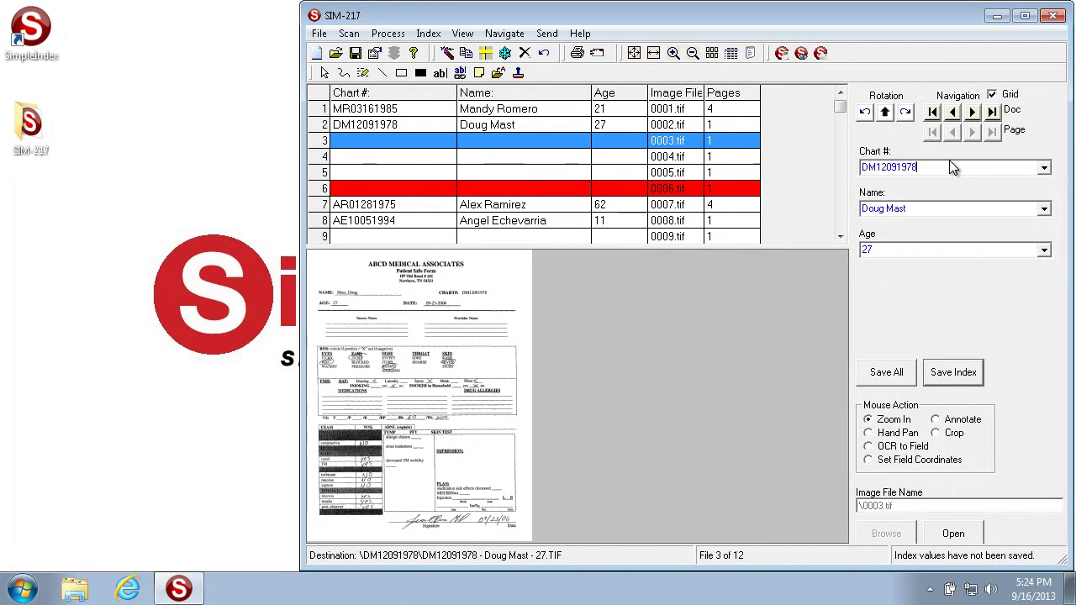
pyautogui.click(957, 166)
pyautogui.doubleClick(953, 167)
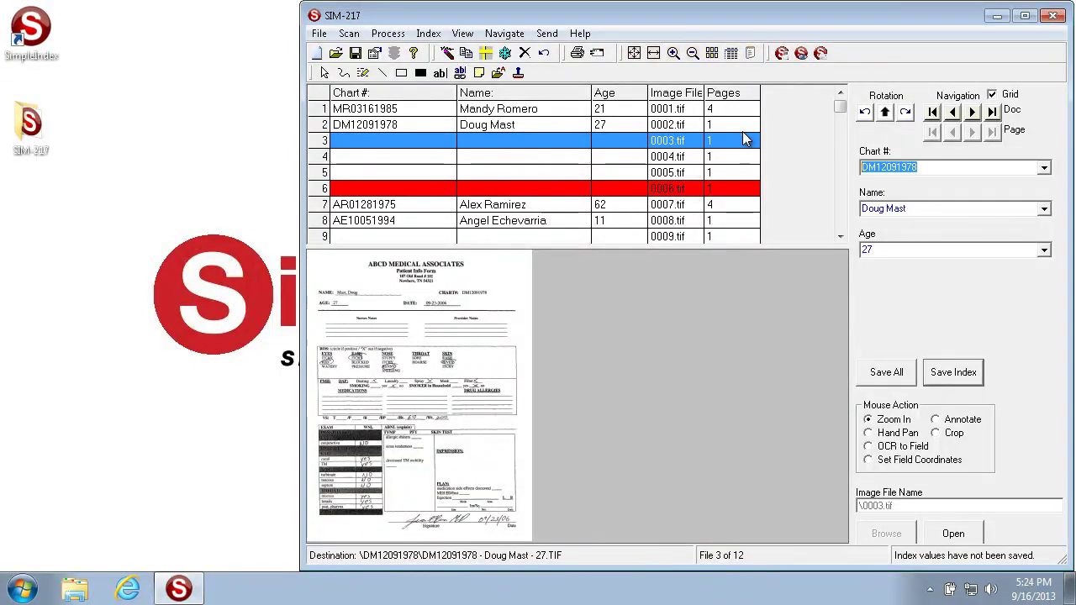
# Go back to the first document through the second grid row and jump to the next deleted page
pyautogui.click(951, 376)
pyautogui.click(431, 121)
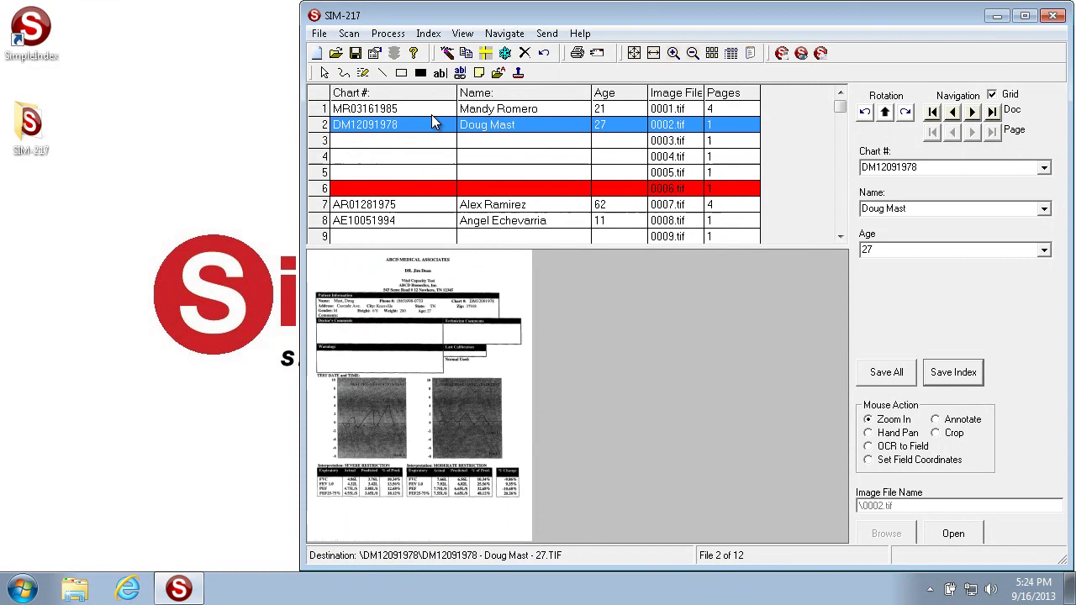
pyautogui.click(430, 107)
pyautogui.click(503, 34)
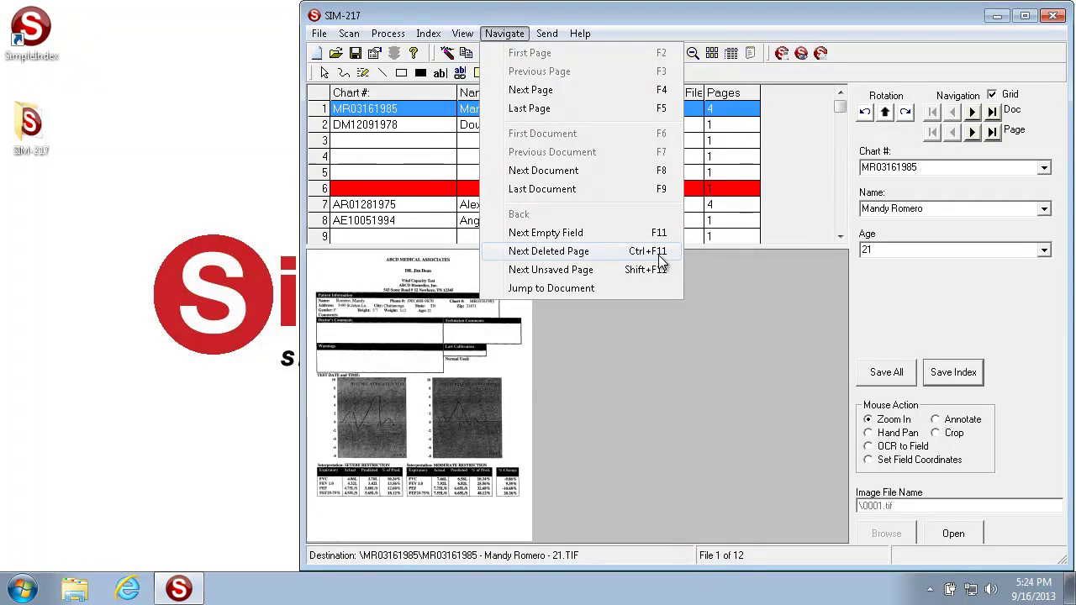
pyautogui.click(570, 253)
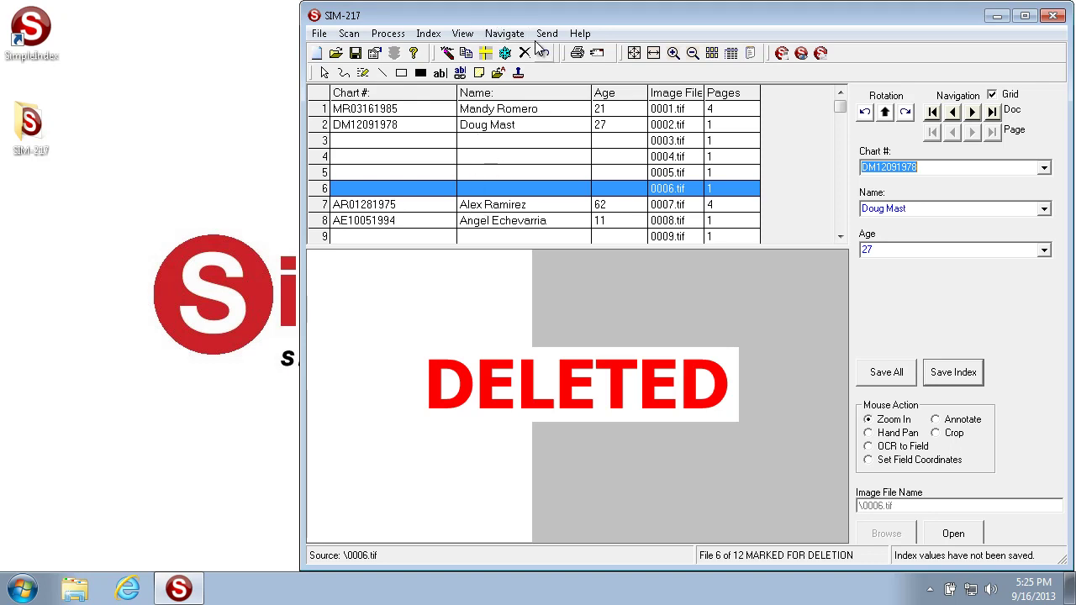
# Return to the first document and check the Required settings of the index fields in the job options, leaving them unchanged
pyautogui.click(496, 39)
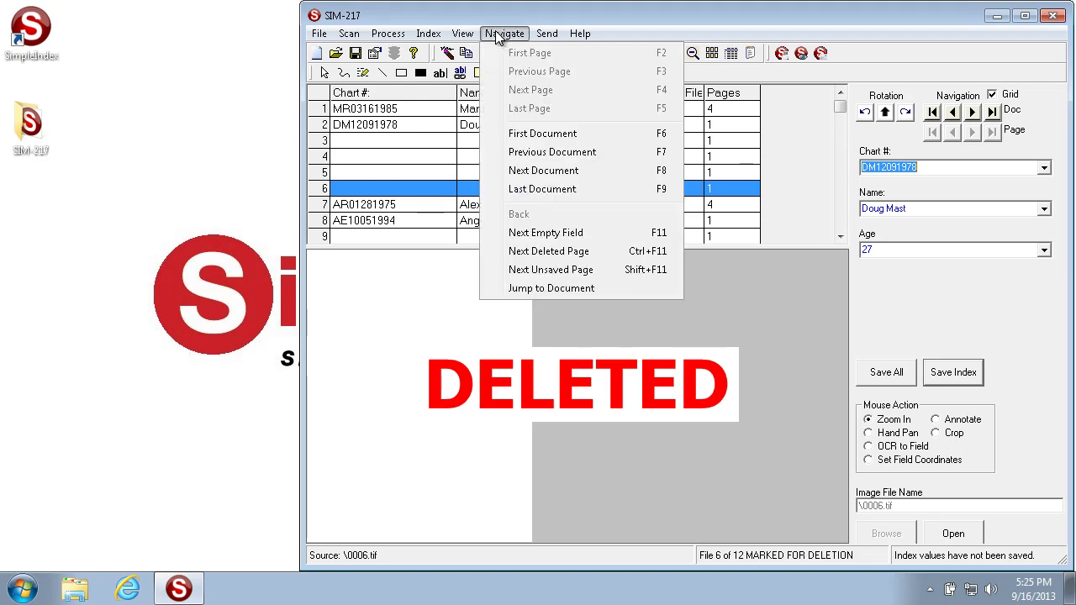
pyautogui.press('F6')
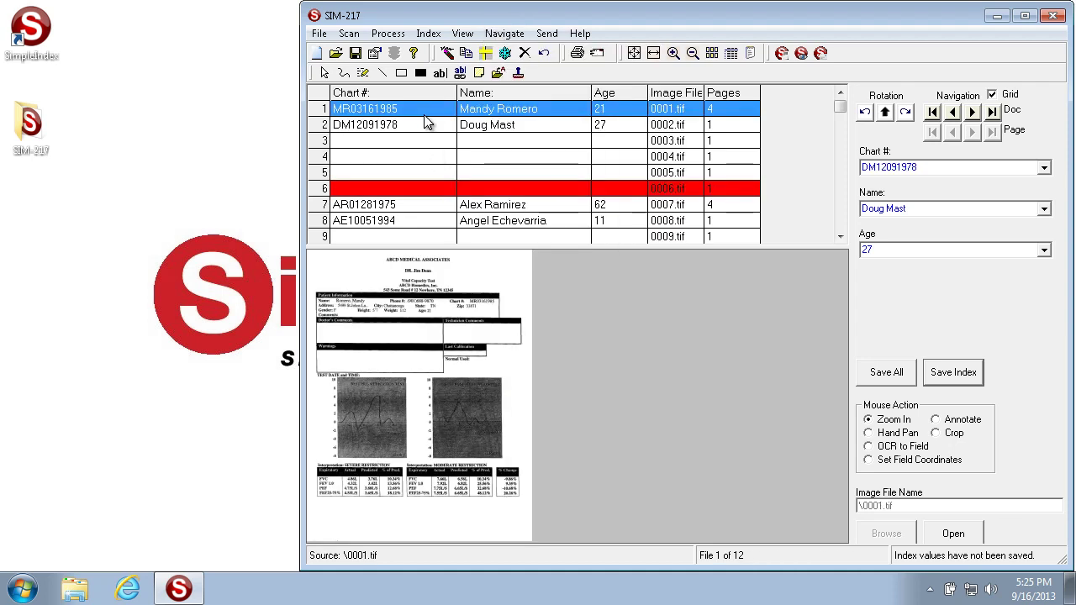
pyautogui.click(518, 36)
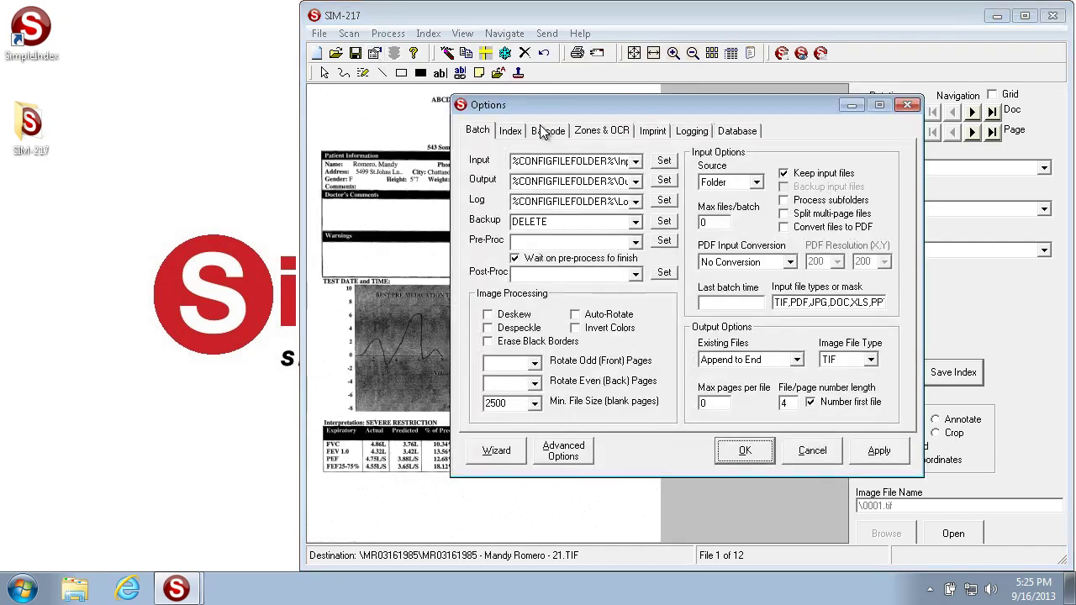
pyautogui.click(511, 131)
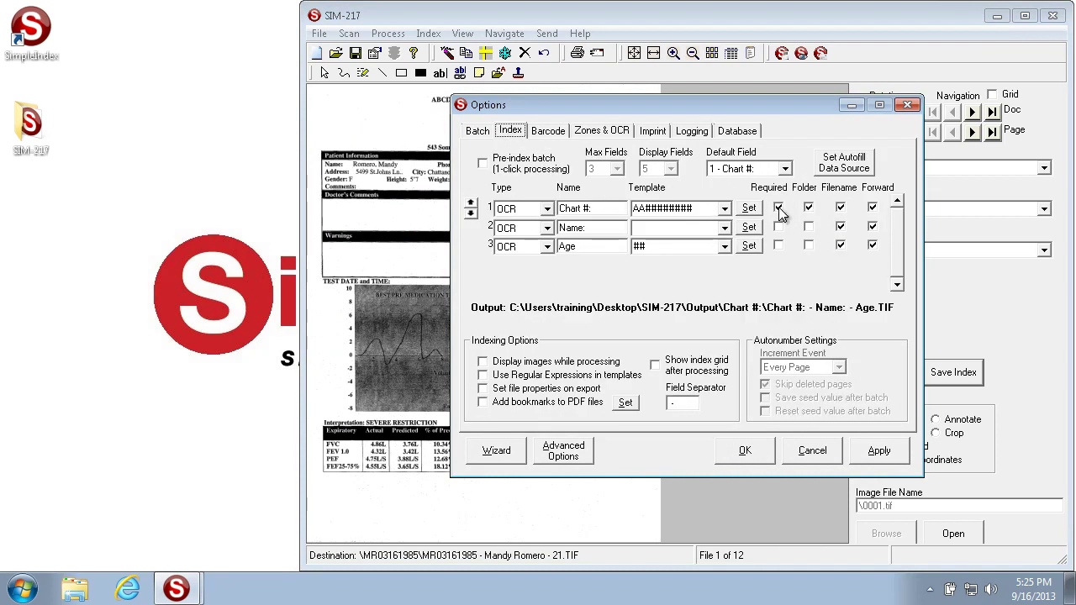
pyautogui.click(813, 452)
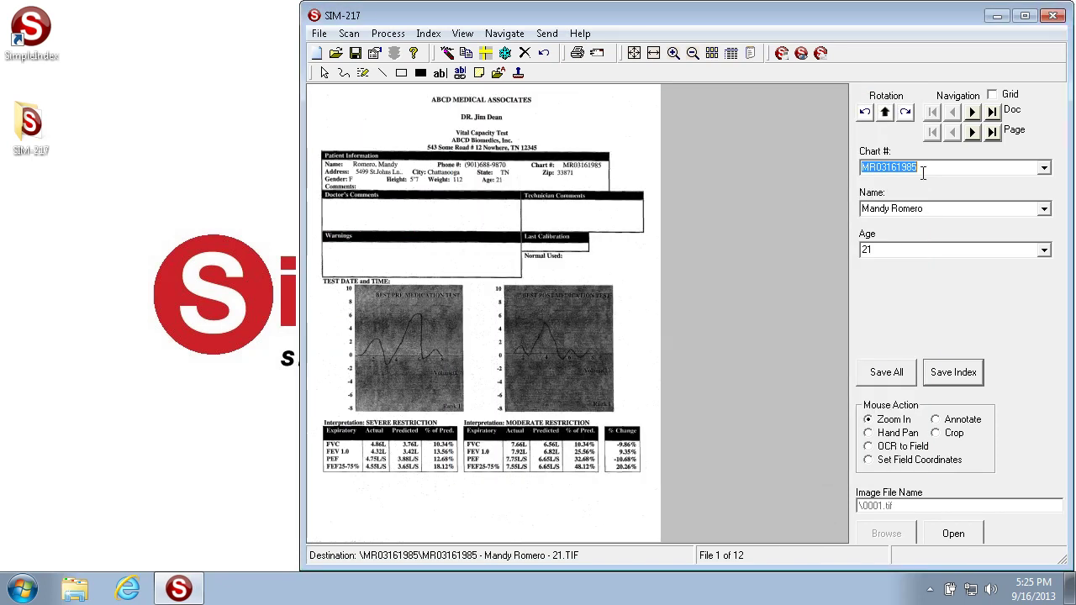
# Show the index grid again, jump to the next unsaved page, and place the cursor in its Chart # field
pyautogui.click(1015, 97)
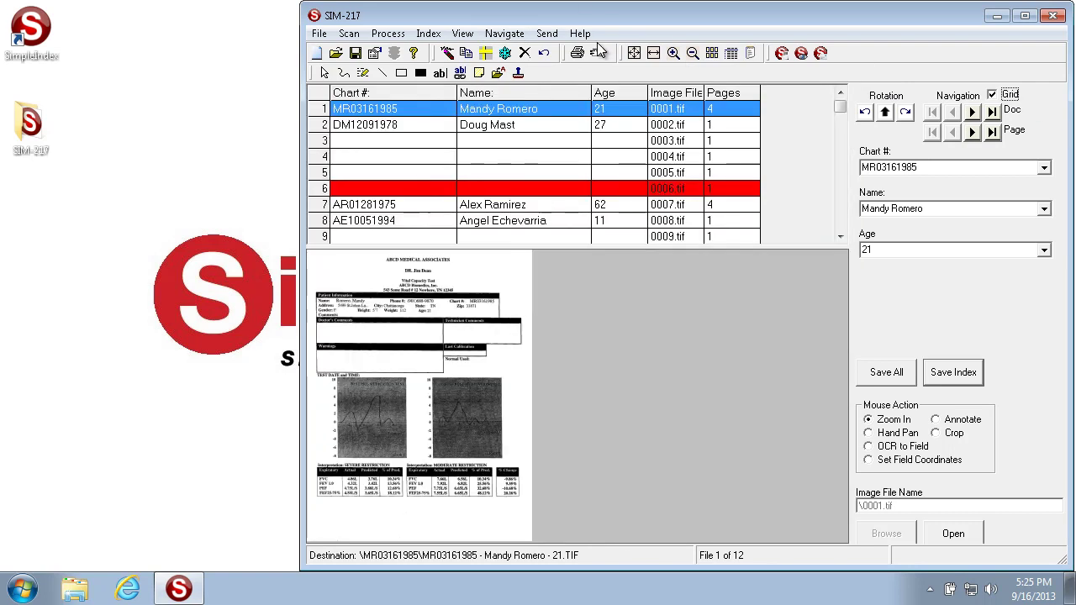
pyautogui.click(504, 33)
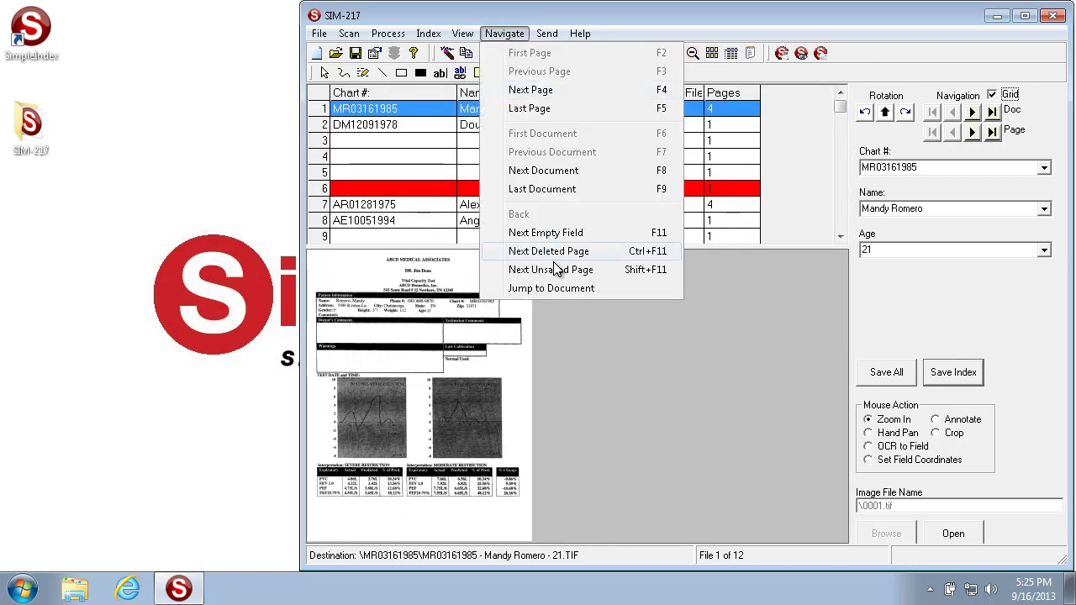
pyautogui.click(554, 271)
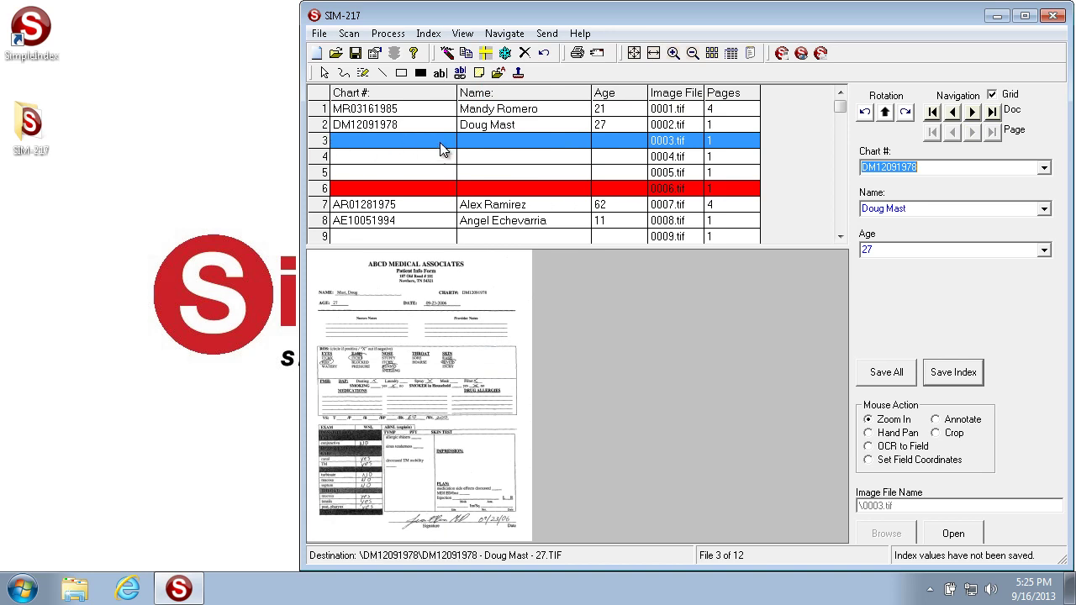
pyautogui.click(968, 168)
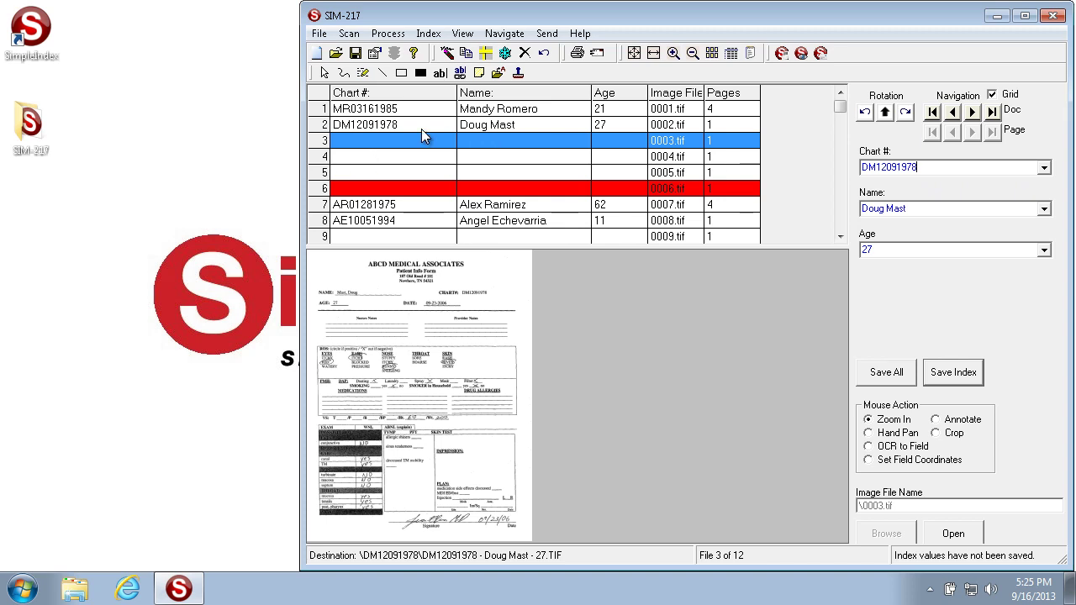
# Use Jump to Document to go directly to file number 11
pyautogui.click(504, 35)
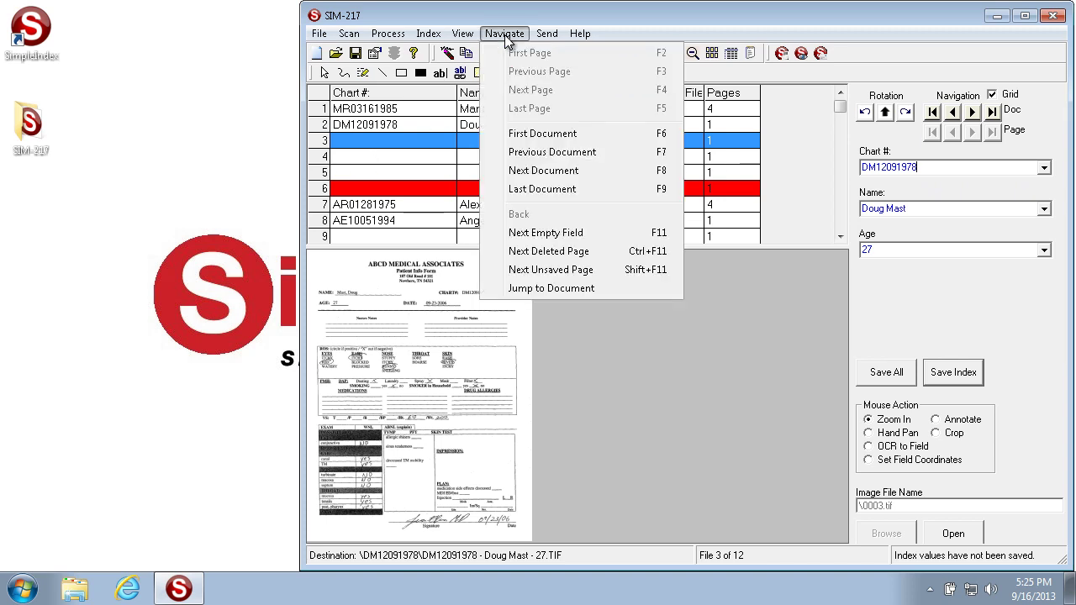
pyautogui.click(584, 289)
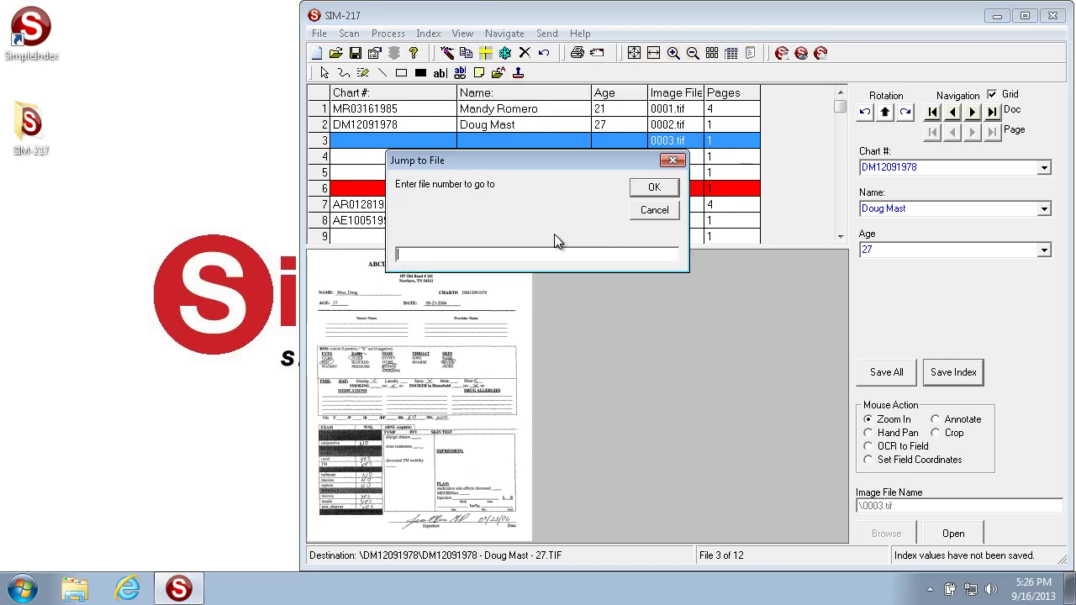
pyautogui.write('11')
pyautogui.click(654, 190)
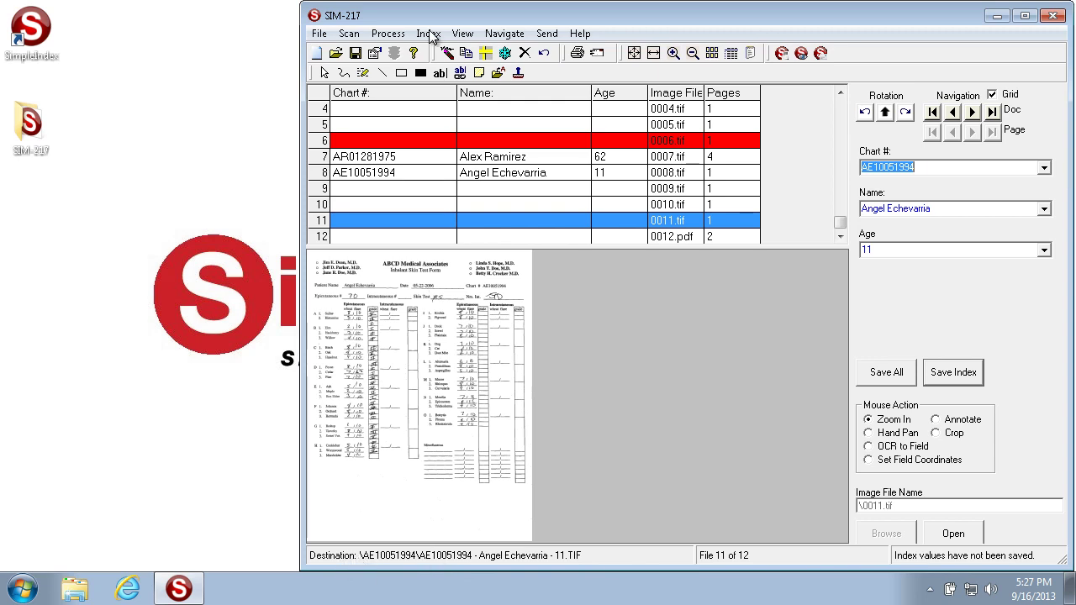
# Review the Output folder and the index field settings in the job options, closing them without saving changes
pyautogui.click(375, 53)
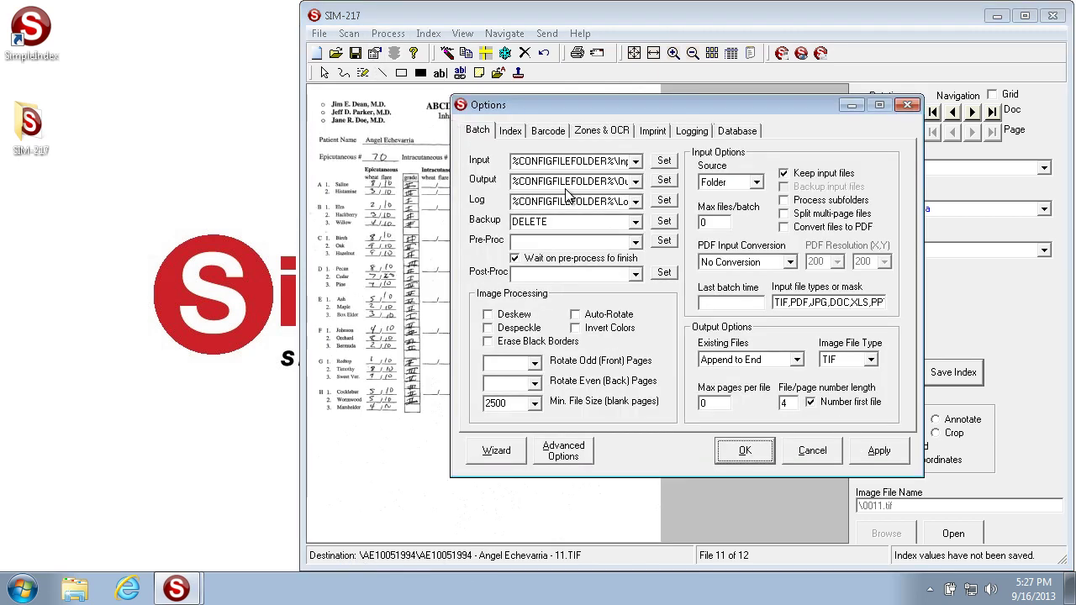
pyautogui.doubleClick(580, 181)
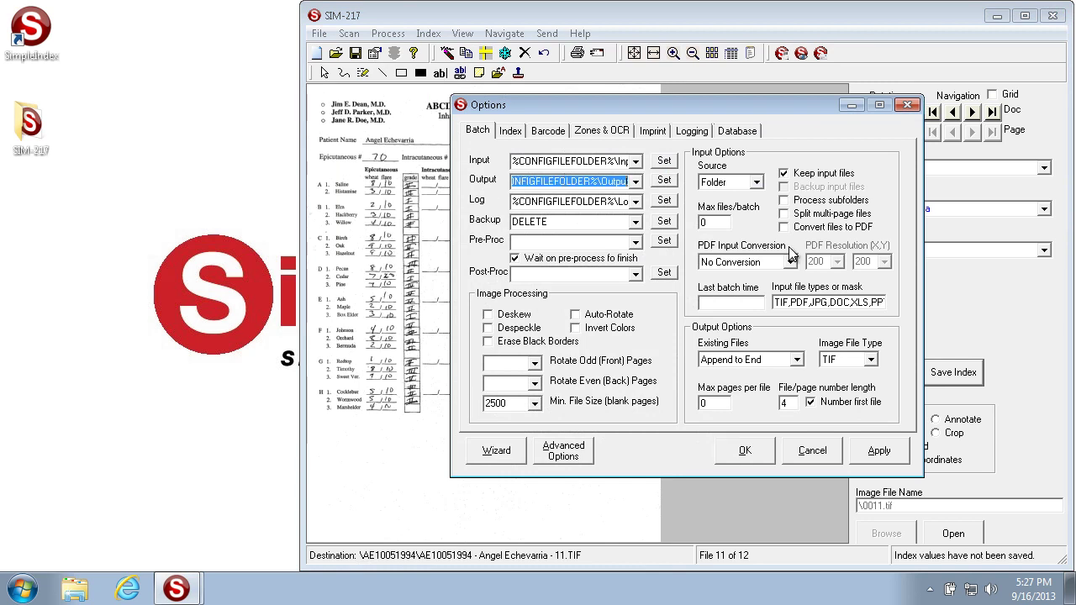
pyautogui.click(813, 456)
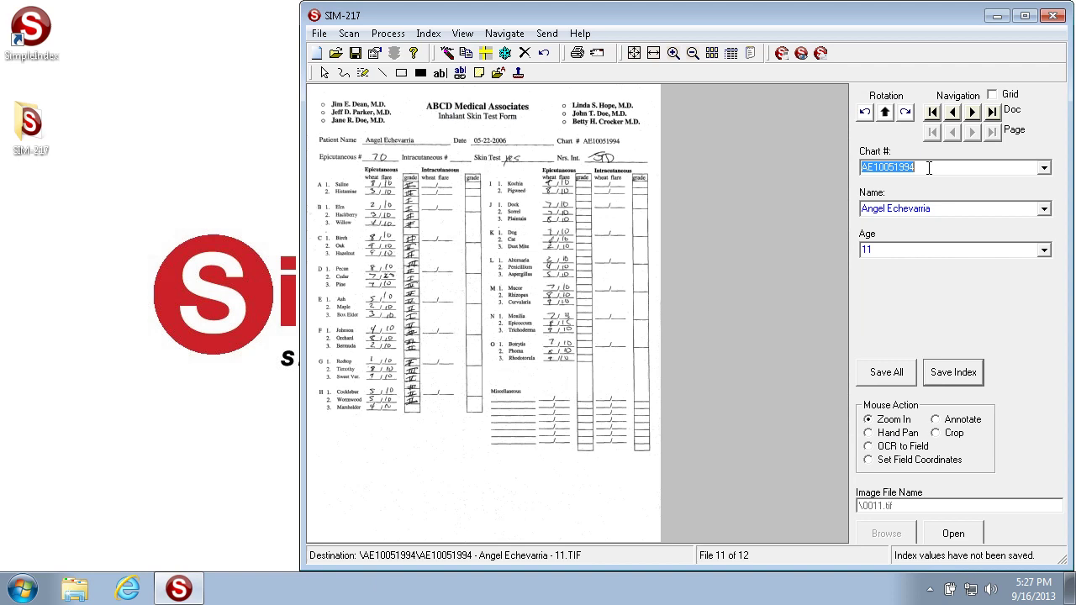
pyautogui.click(374, 52)
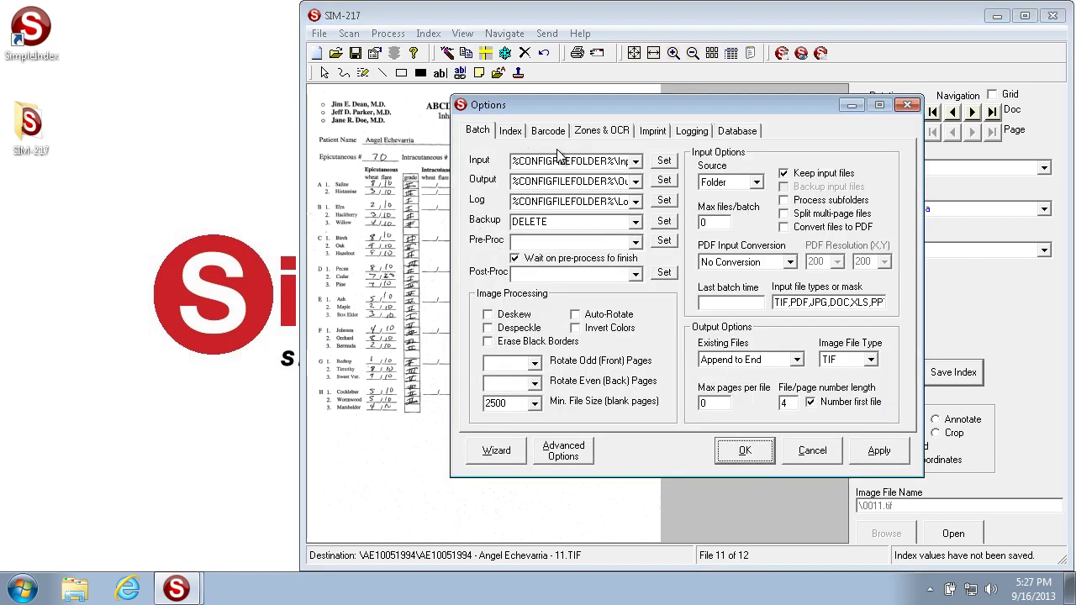
pyautogui.click(508, 132)
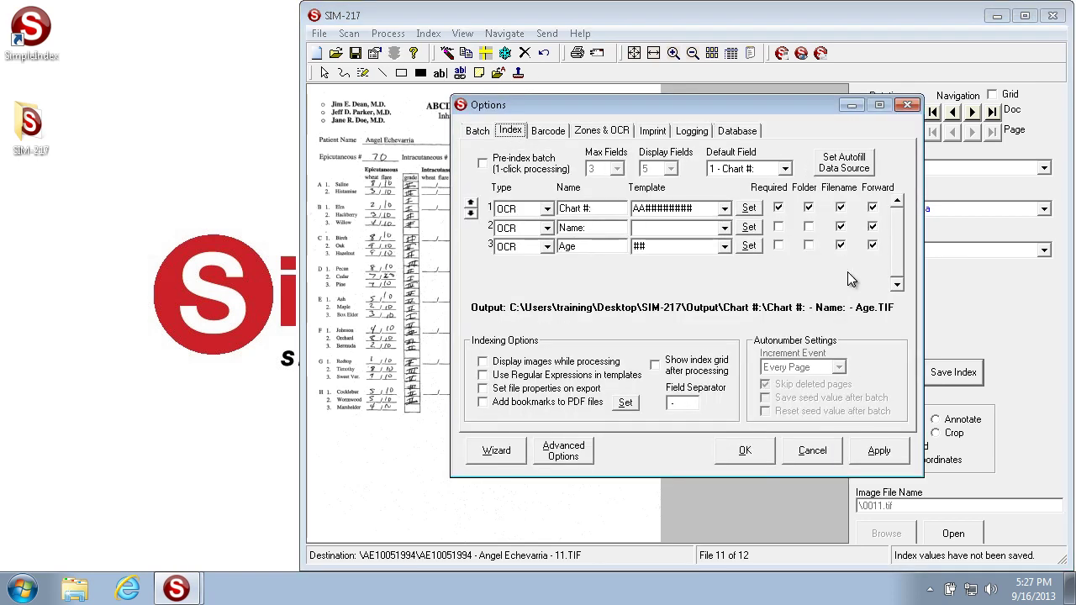
pyautogui.click(815, 451)
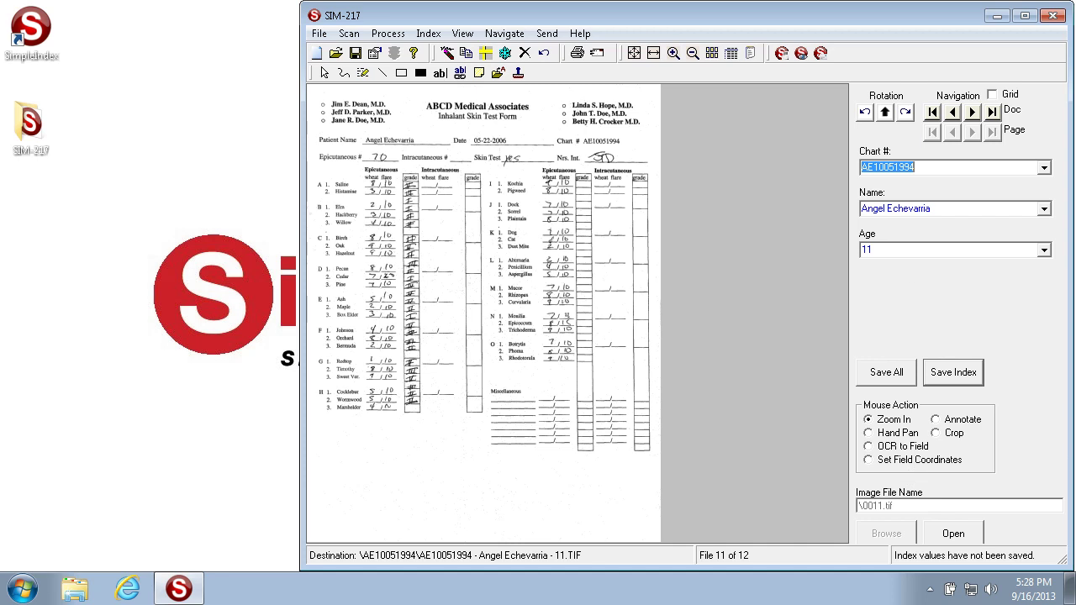
# Open file 0011.tif in Windows Photo Viewer, close the viewer, and move back to the previous document
pyautogui.click(952, 535)
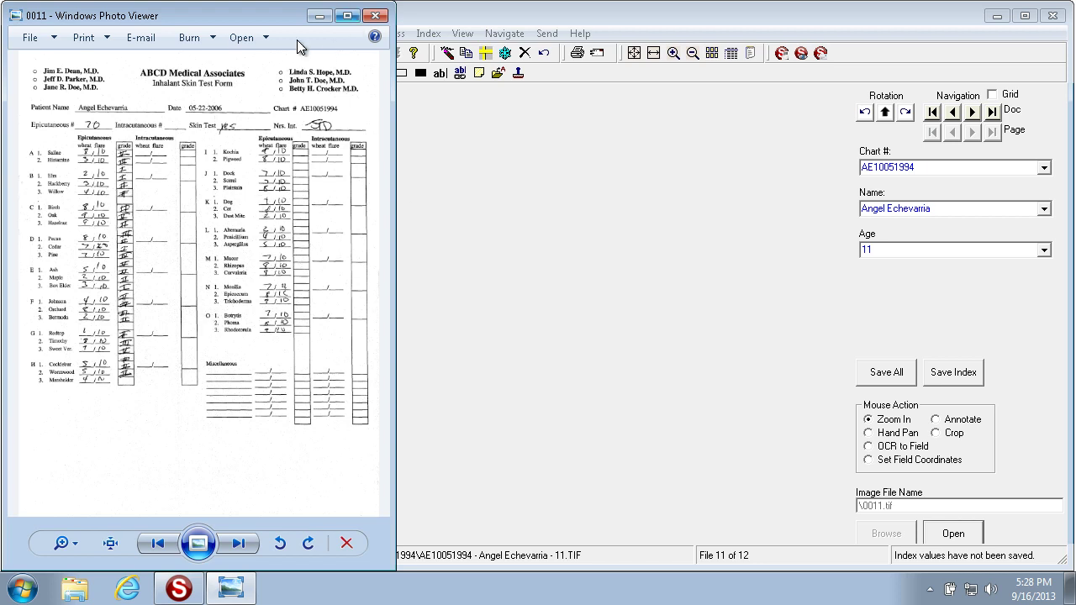
pyautogui.click(370, 17)
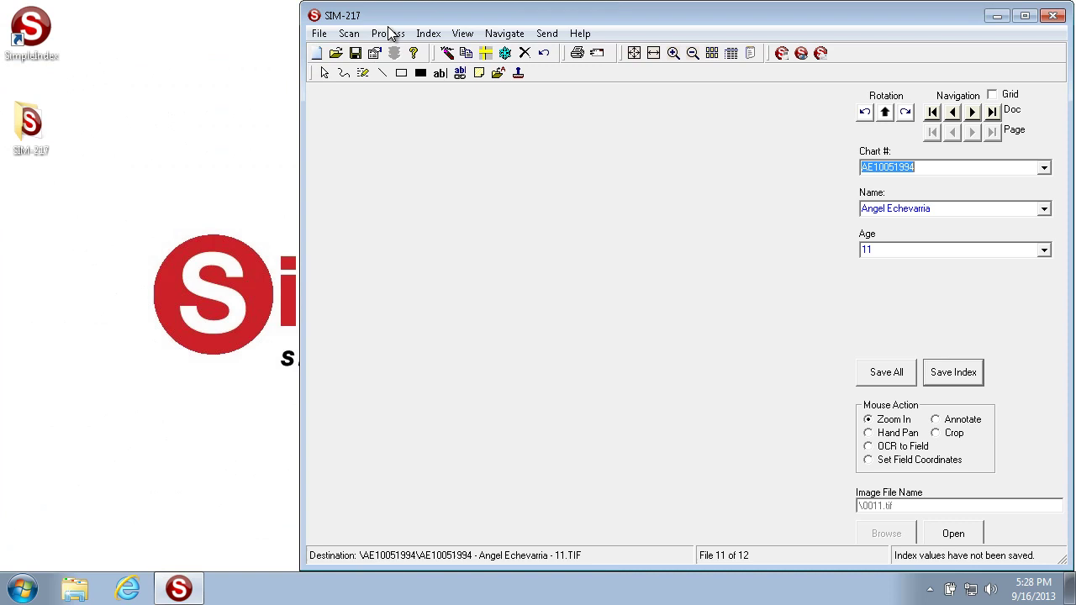
pyautogui.click(955, 113)
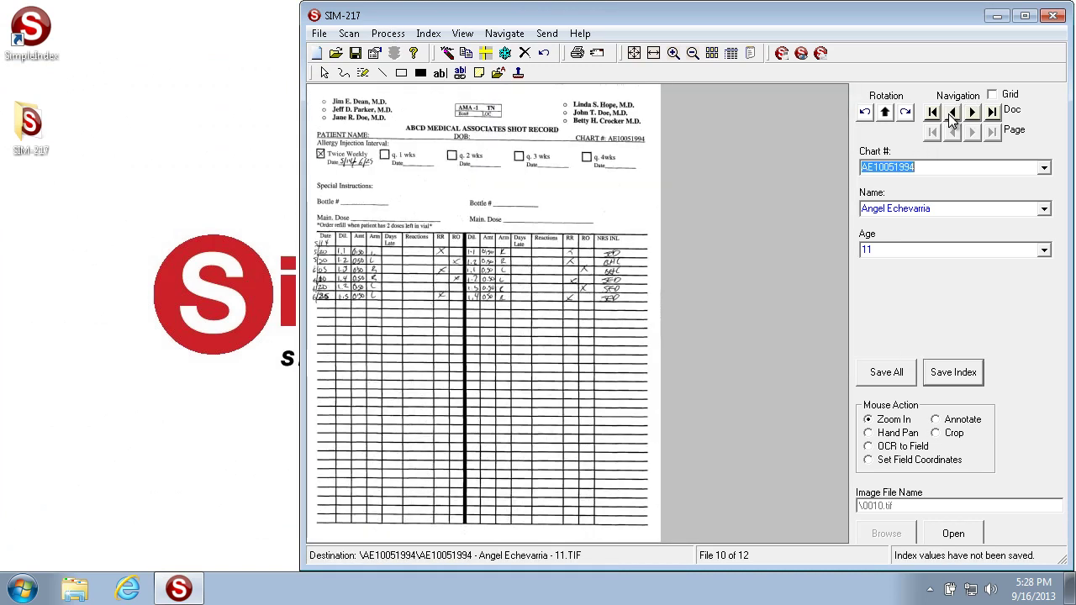